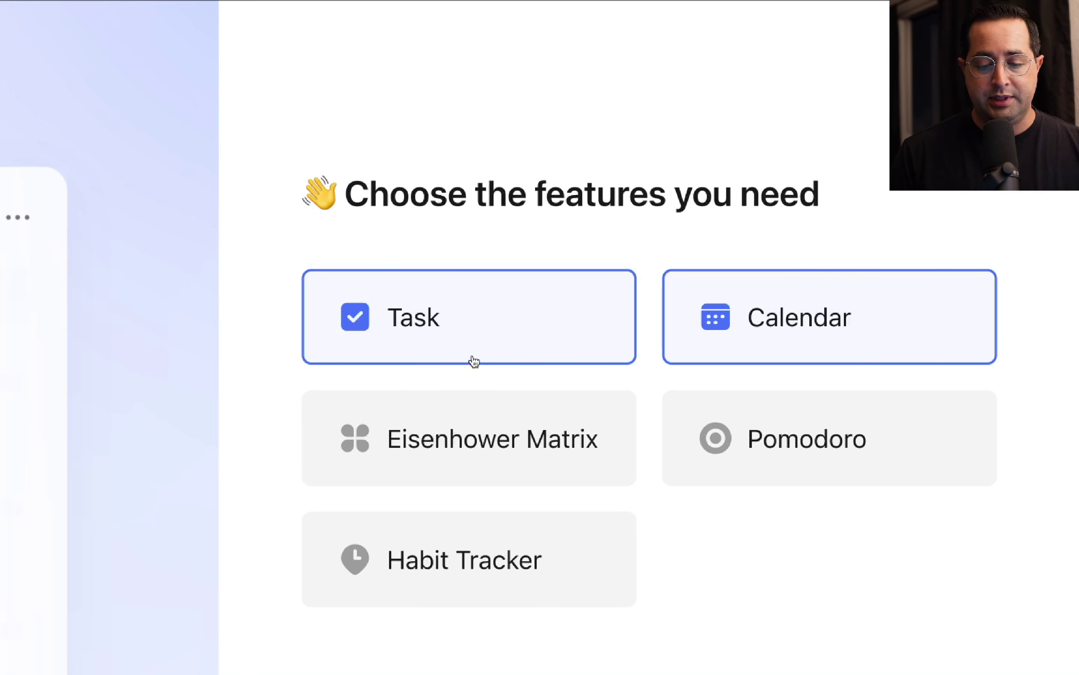
Enable Eisenhower Matrix, Pomodoro and Habit Tracker, choose the Work to-do list, and finish onboarding.
{"action": "left_click", "coordinate": [457, 476]}
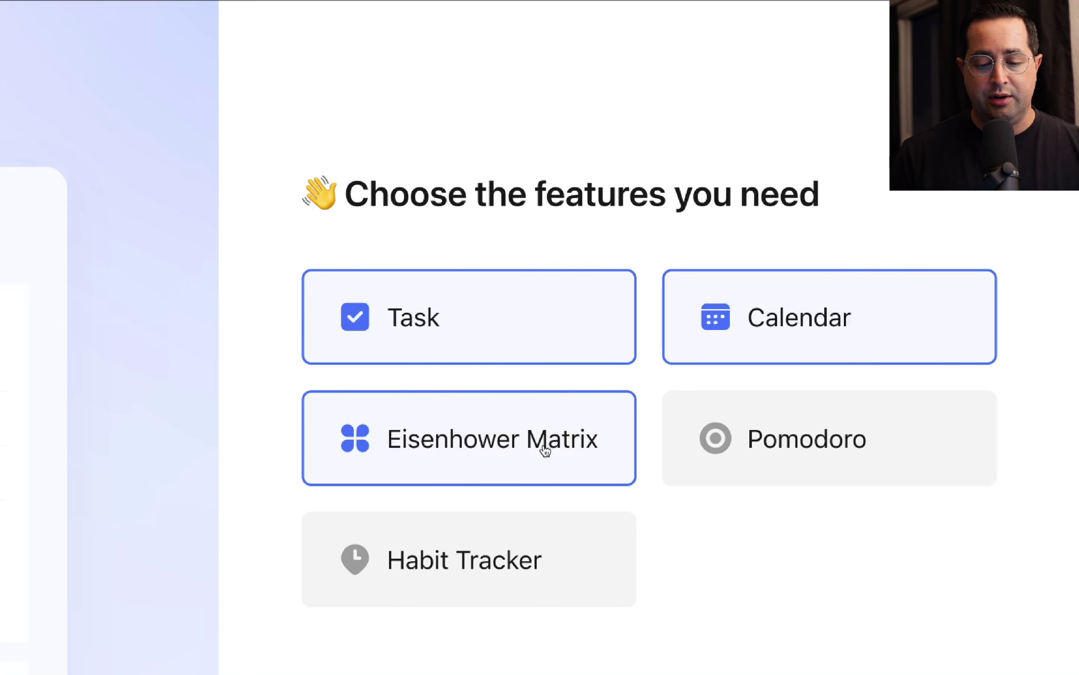
{"action": "left_click", "coordinate": [776, 444]}
{"action": "left_click", "coordinate": [546, 562]}
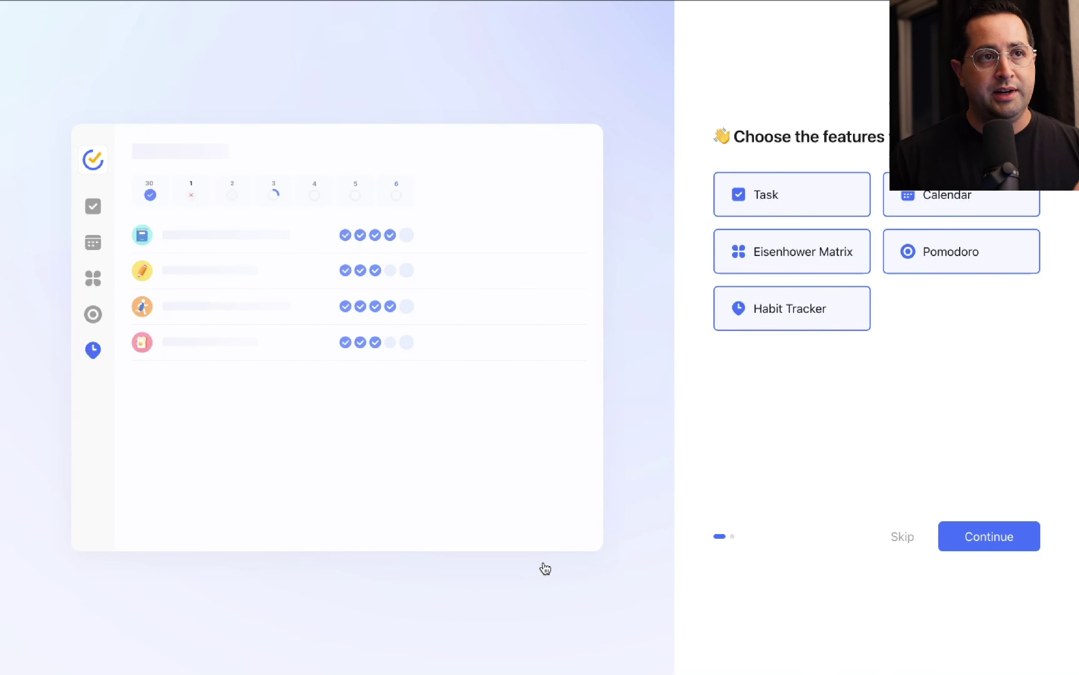
{"action": "left_click", "coordinate": [1007, 539]}
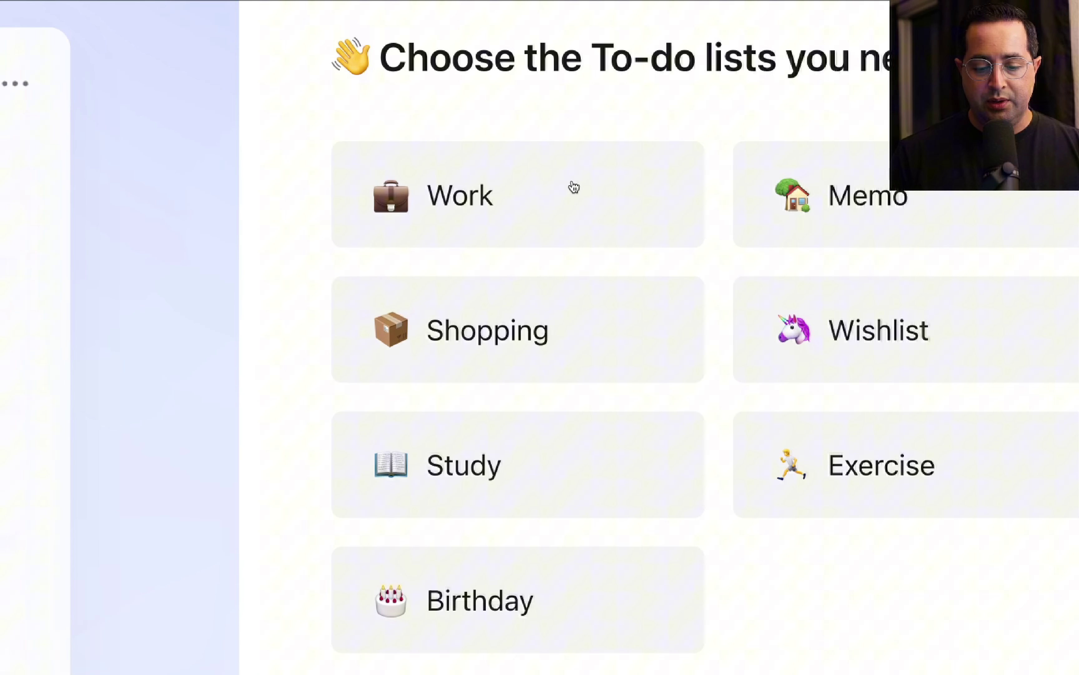
{"action": "left_click", "coordinate": [574, 188]}
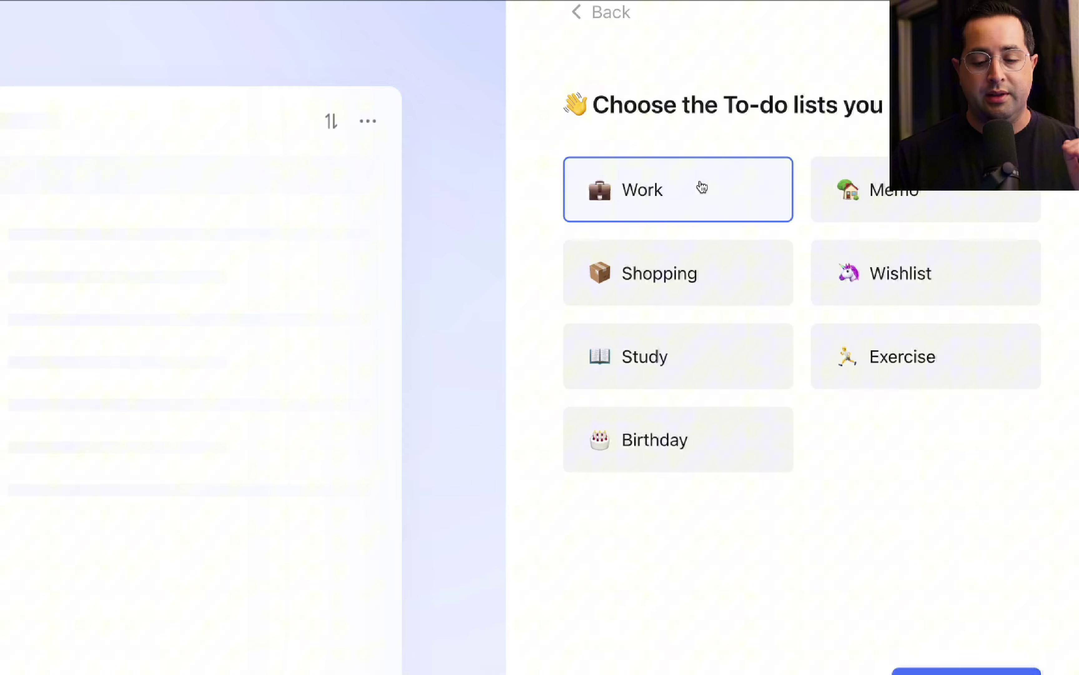
{"action": "left_click", "coordinate": [951, 490]}
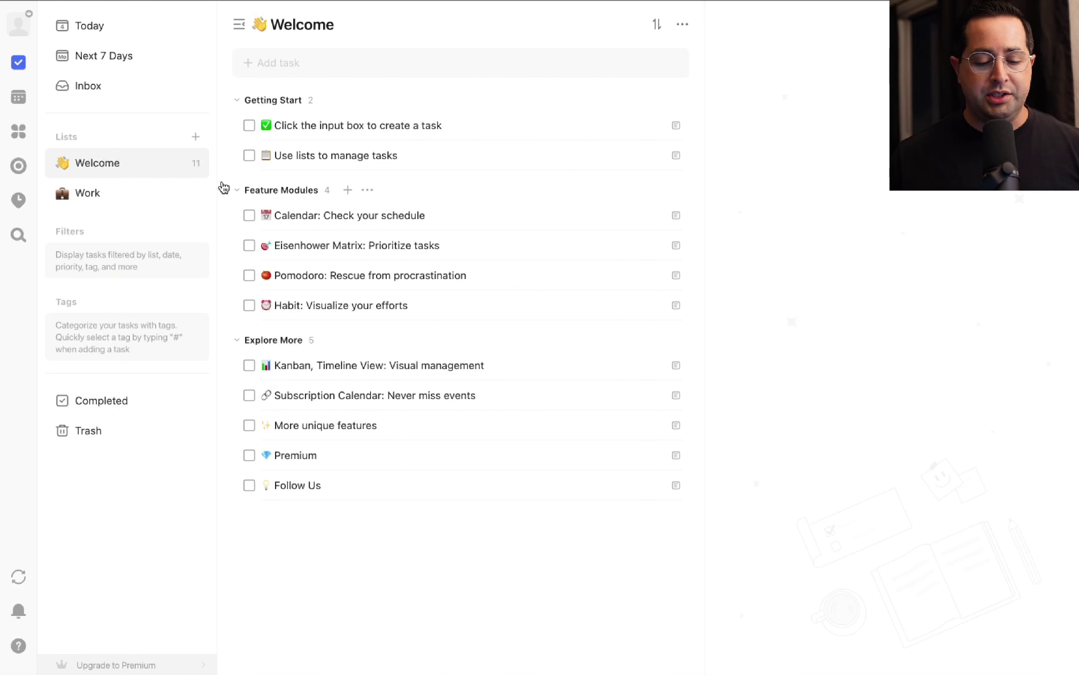
Delete the Welcome list from its context menu, then switch to the empty Work list.
{"action": "right_click", "coordinate": [129, 161]}
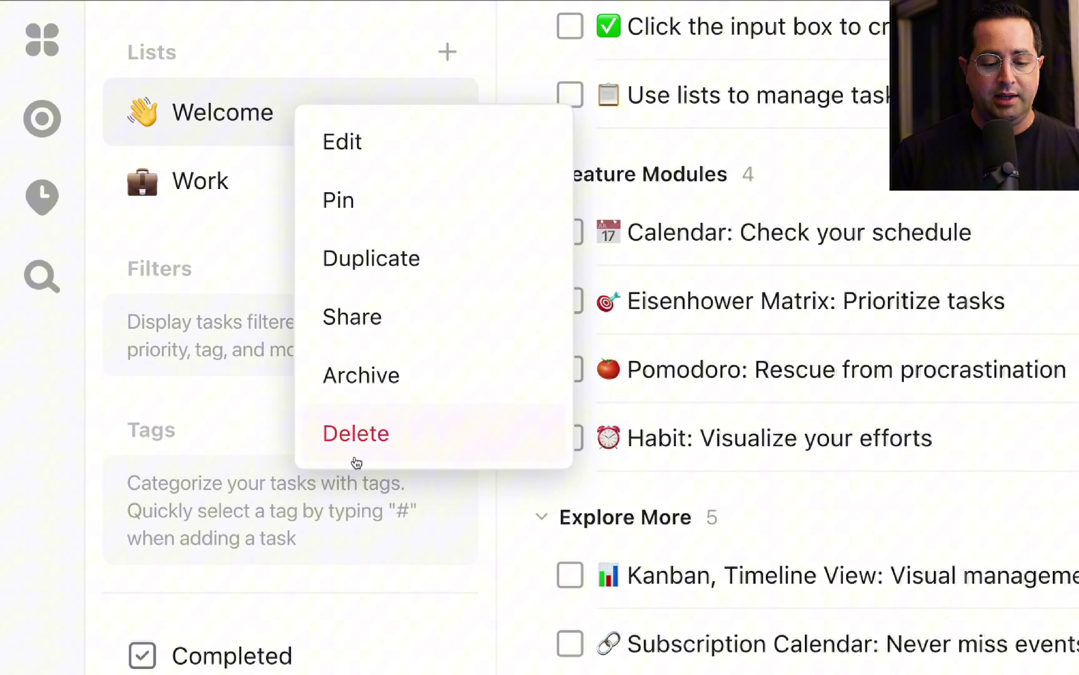
{"action": "left_click", "coordinate": [364, 446]}
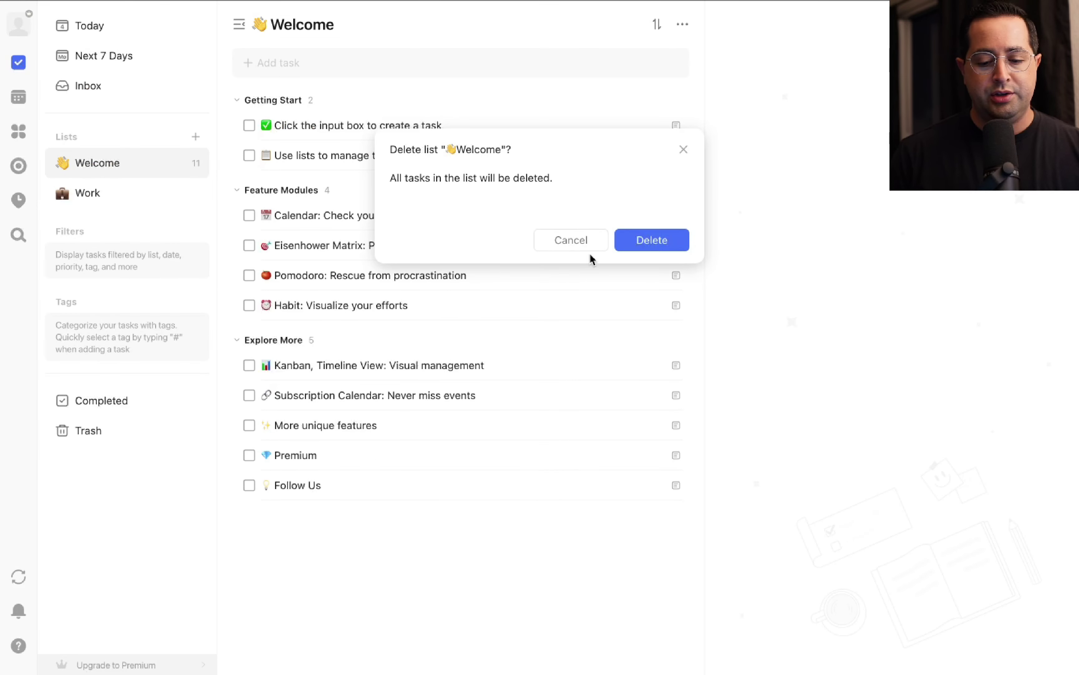
{"action": "left_click", "coordinate": [646, 241]}
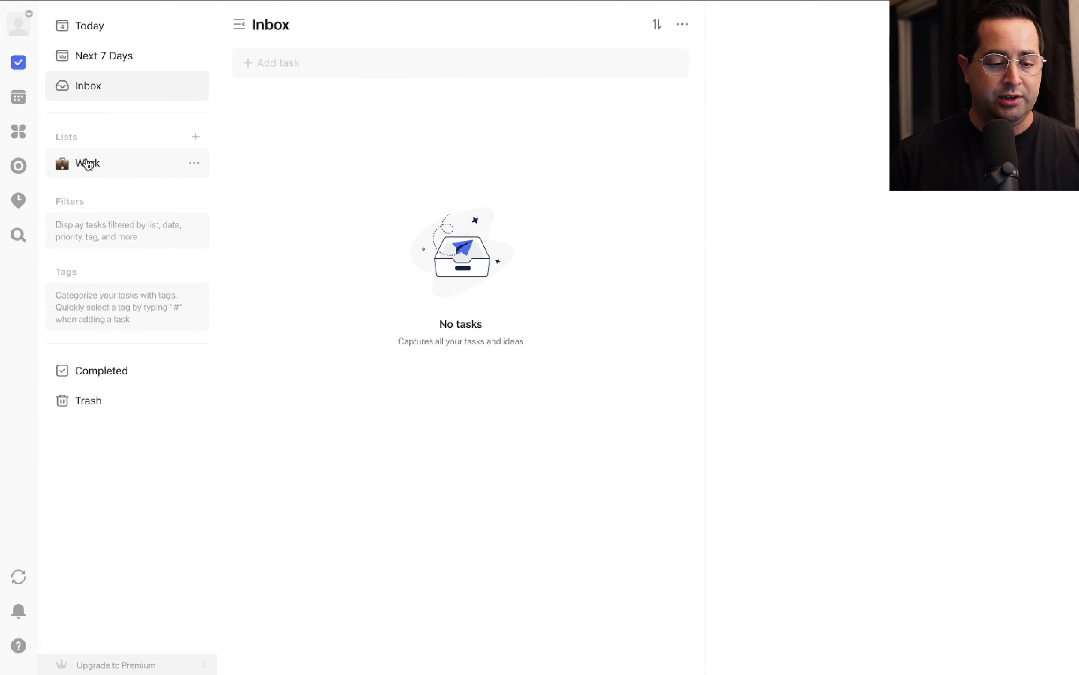
{"action": "left_click", "coordinate": [97, 166]}
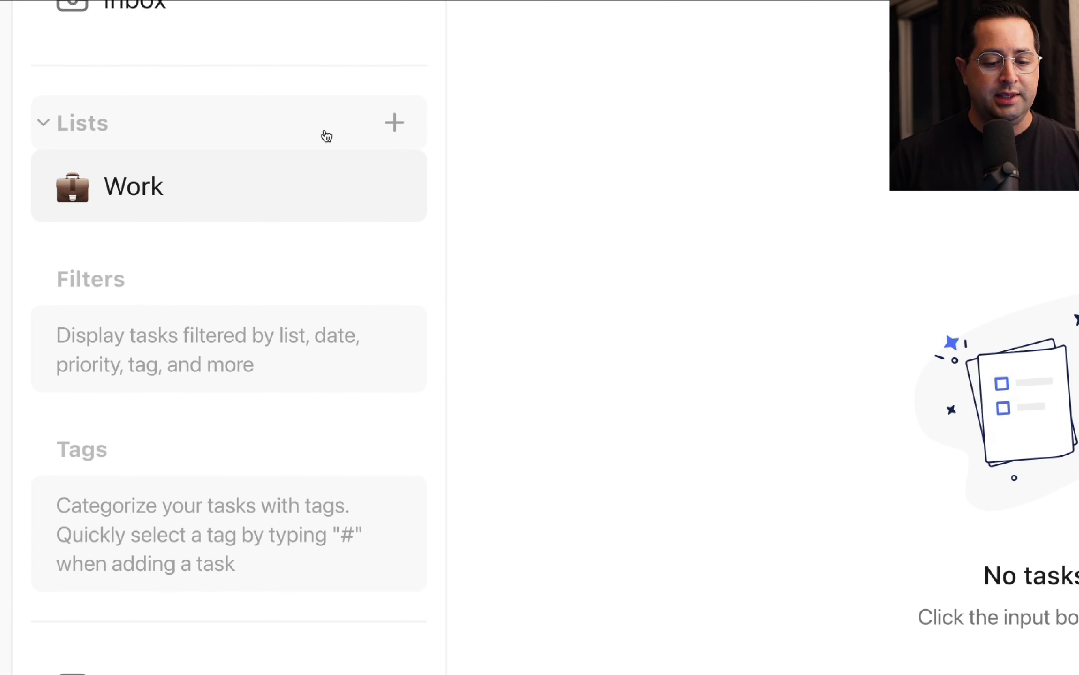
Create a list named 'Personal' with the red colour and the 😃 emoji icon.
{"action": "left_click", "coordinate": [394, 124]}
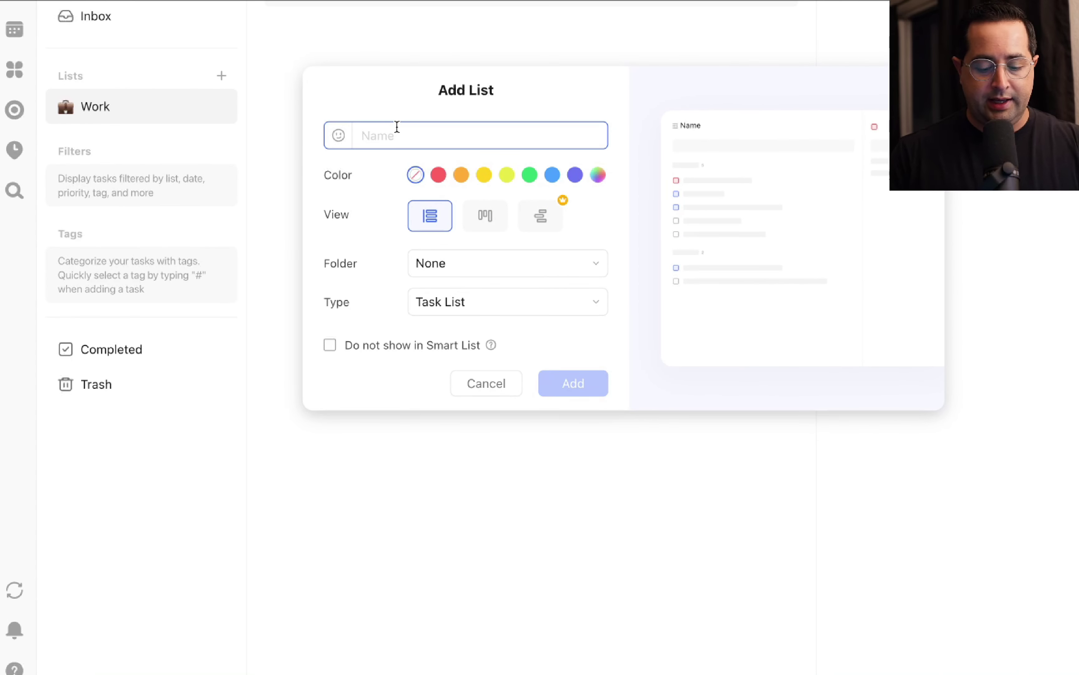
{"action": "type", "text": "Personal"}
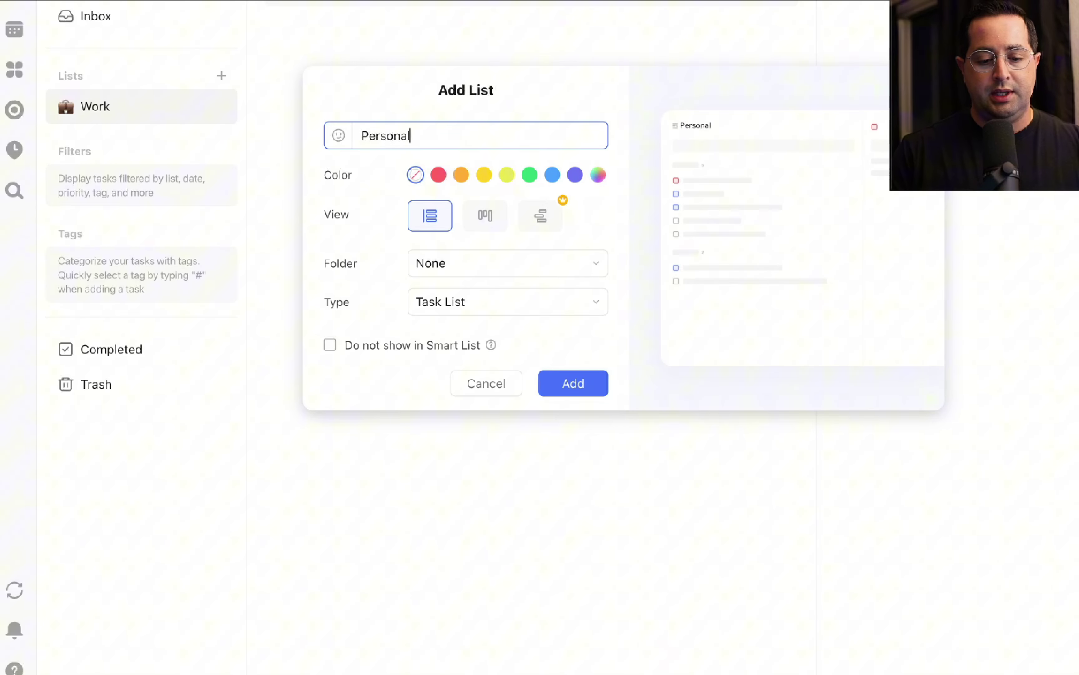
{"action": "left_click", "coordinate": [439, 176]}
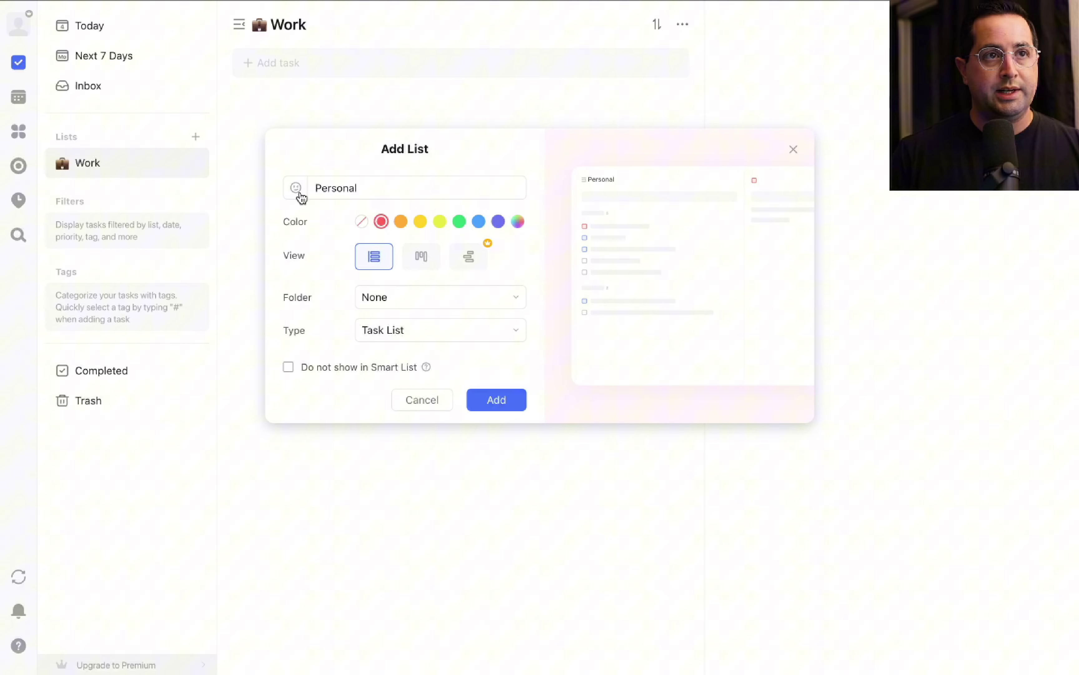
{"action": "left_click", "coordinate": [301, 196]}
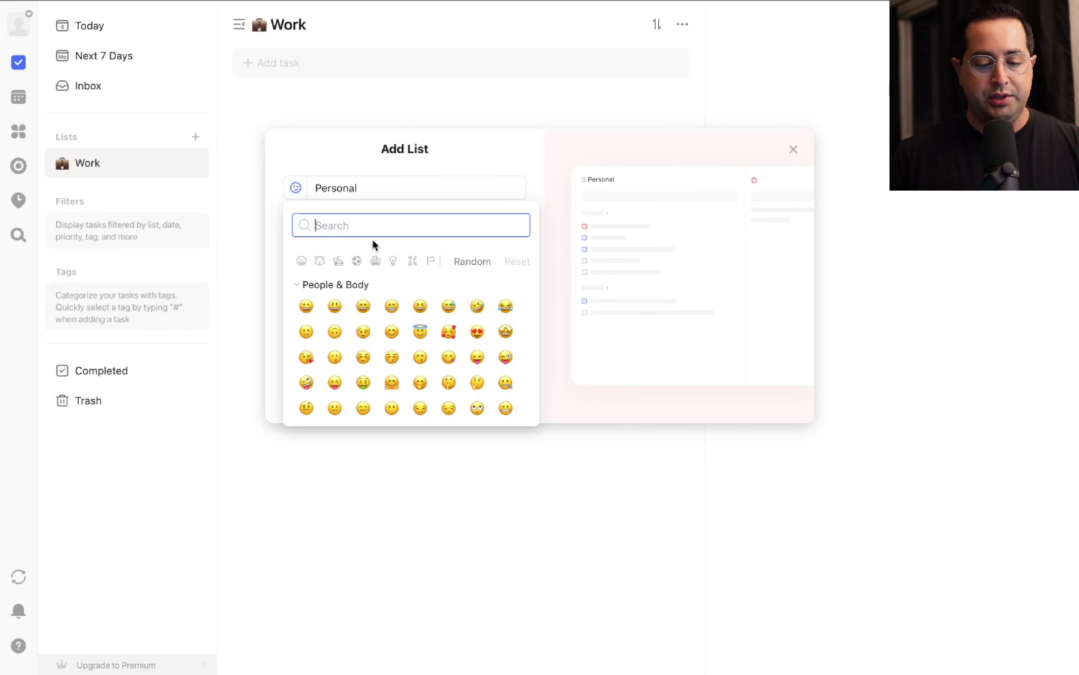
{"action": "left_click", "coordinate": [335, 306]}
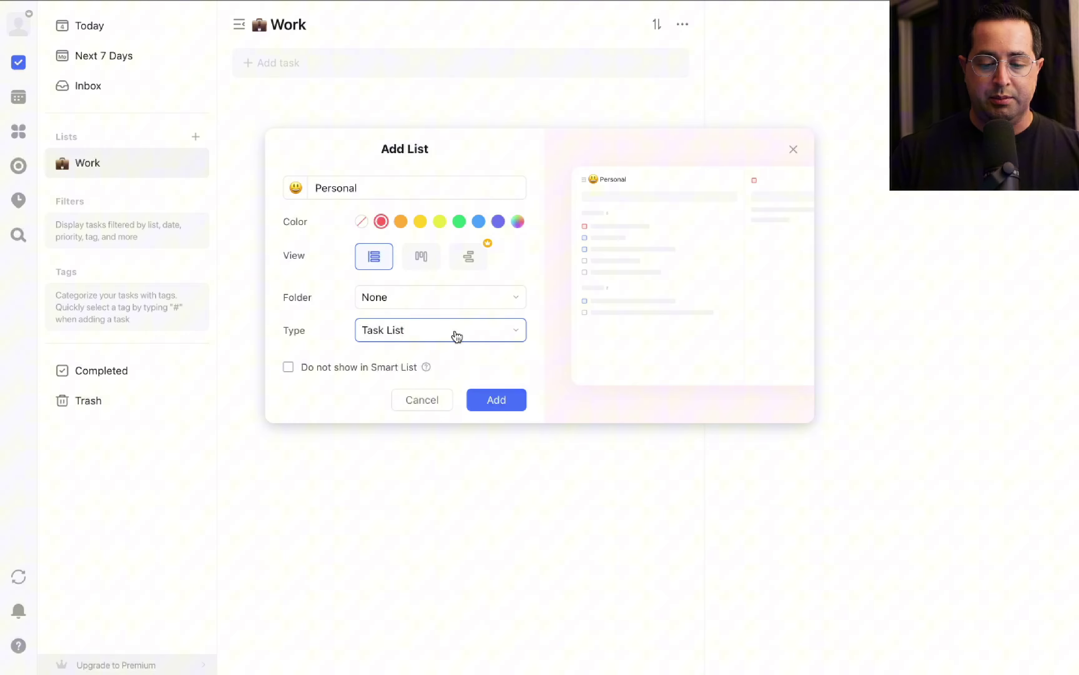
{"action": "left_click", "coordinate": [506, 405]}
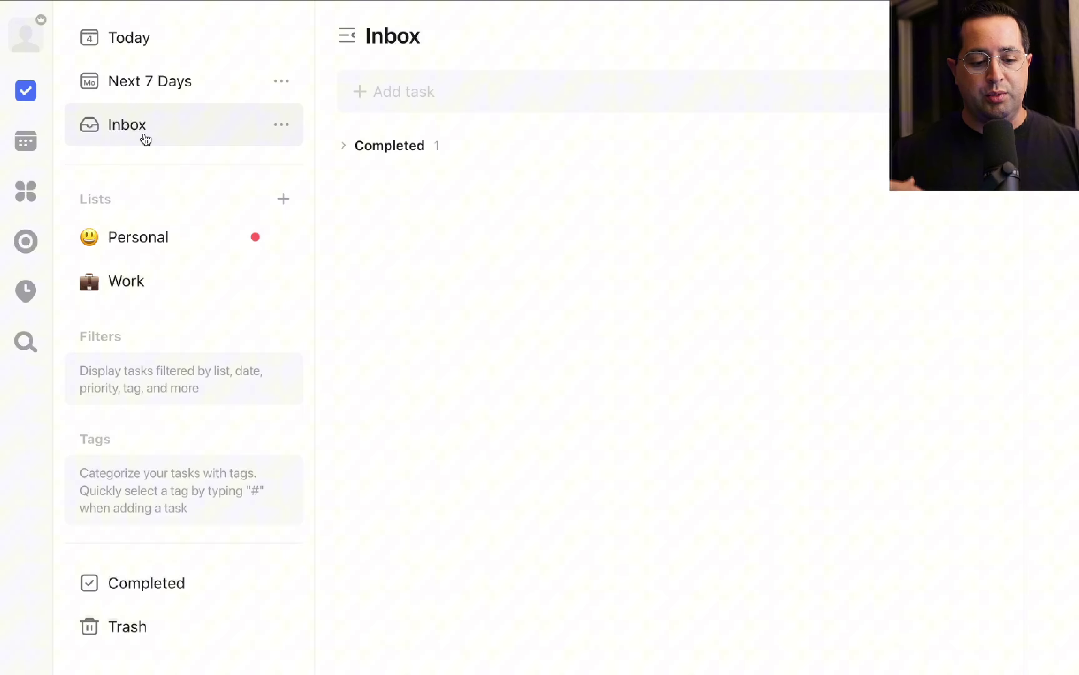
Add Inbox tasks 'take out the trash', 'finish a project for client 1' and 'plan vacation trip'.
{"action": "left_click", "coordinate": [411, 92]}
{"action": "type", "text": "tak"}
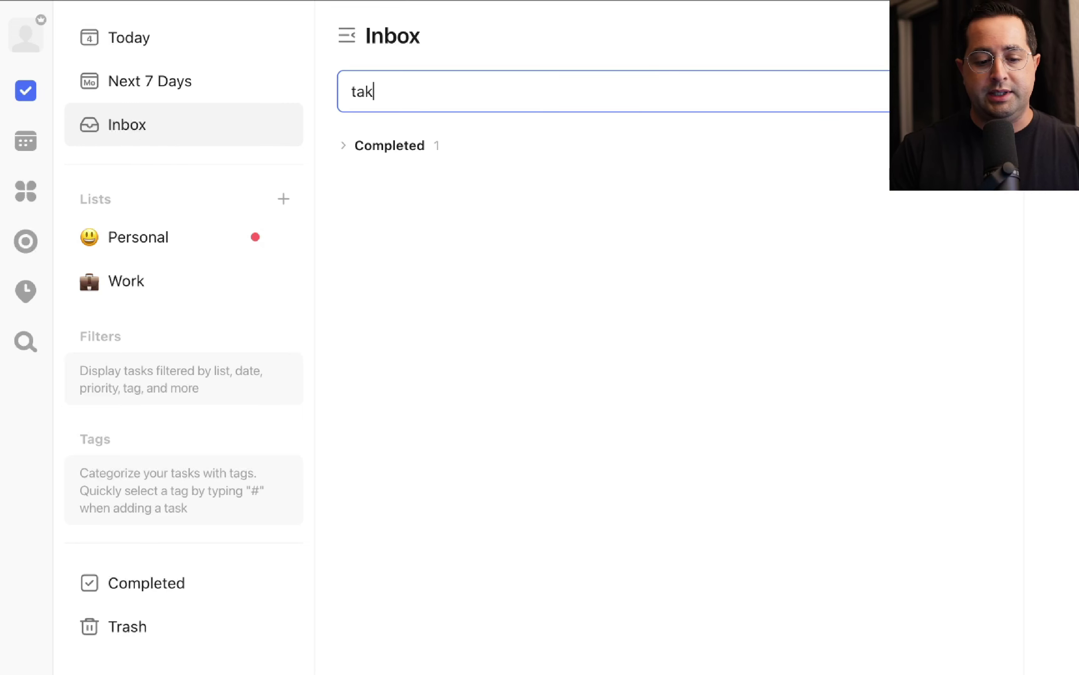
{"action": "type", "text": "e out the trash"}
{"action": "key", "text": "Return"}
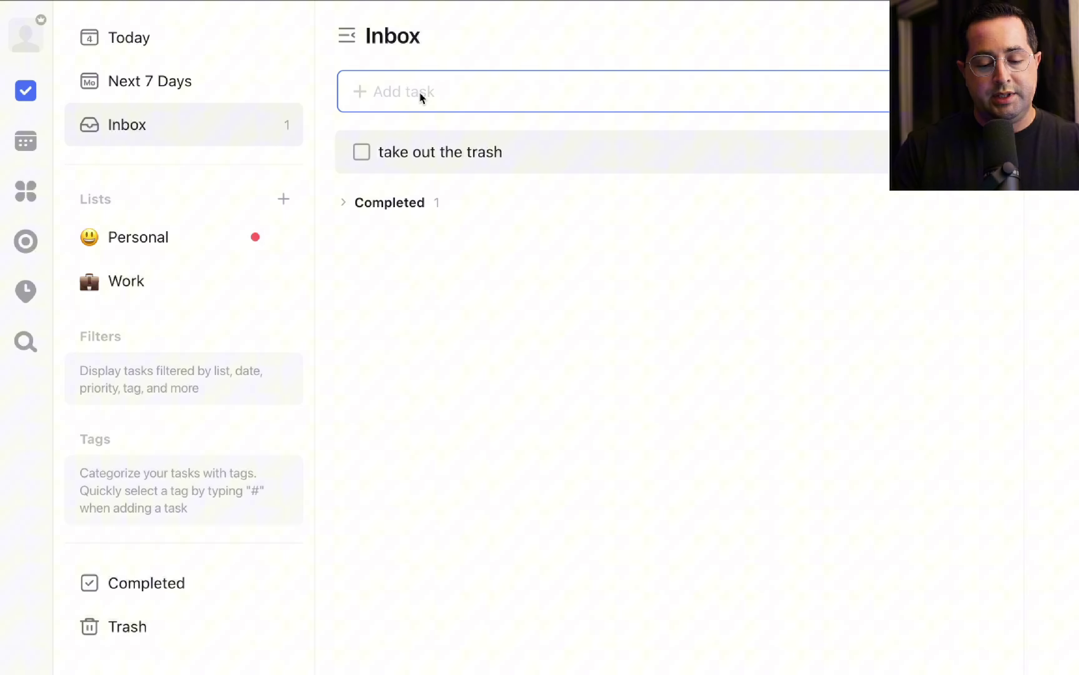
{"action": "type", "text": "v"}
{"action": "key", "text": "BackSpace"}
{"action": "type", "text": "finish a projec"}
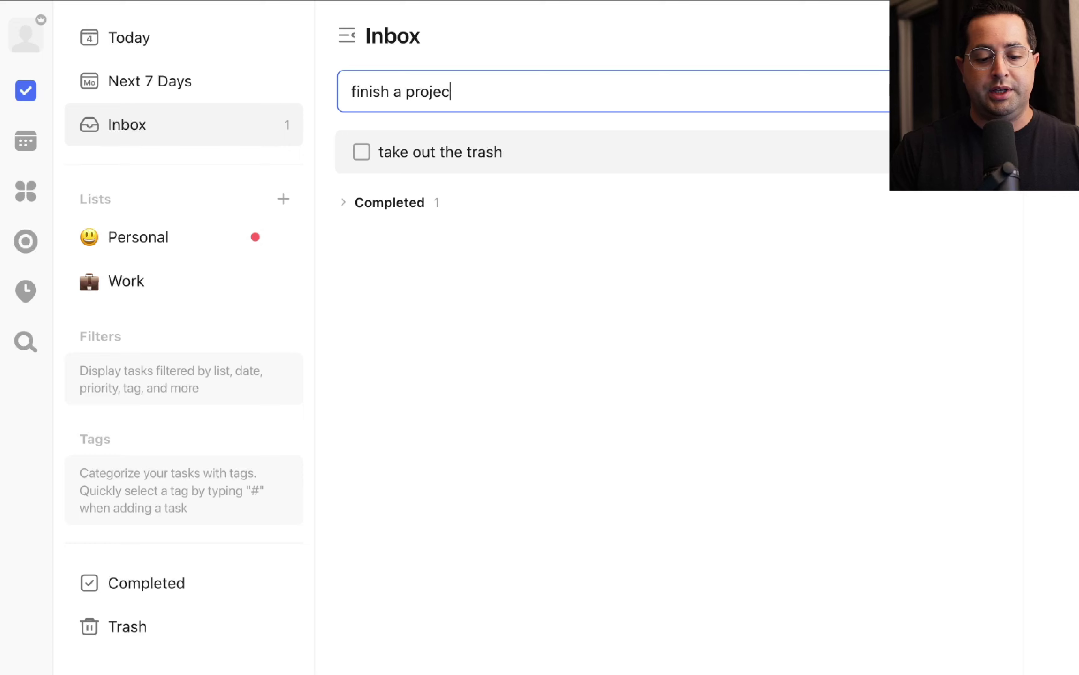
{"action": "type", "text": "t for client 1"}
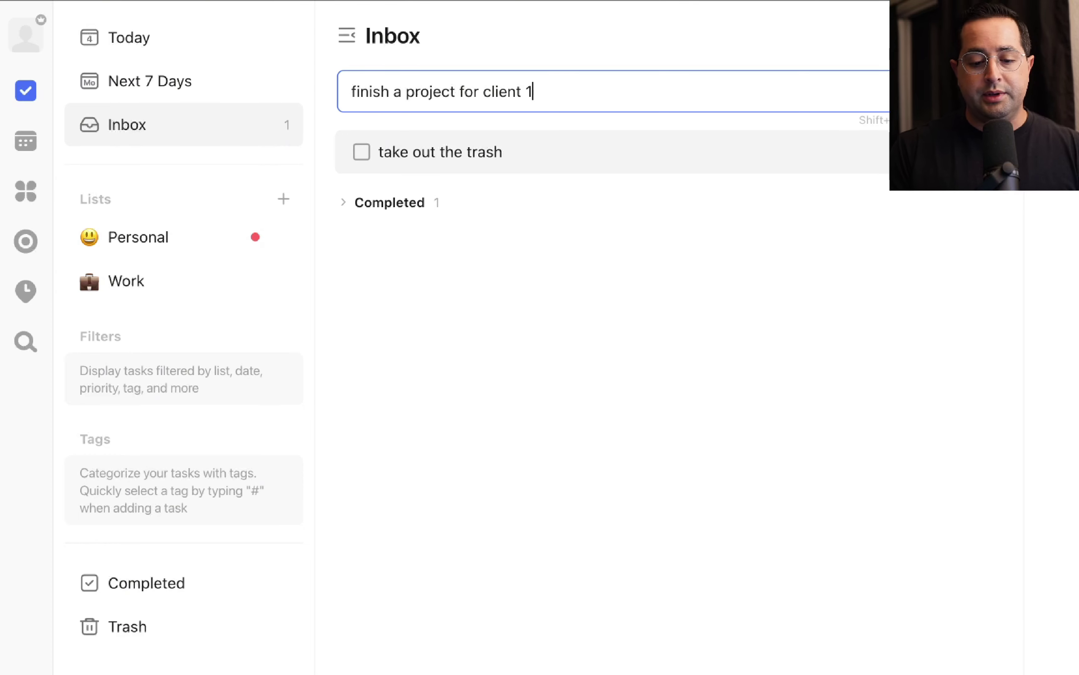
{"action": "key", "text": "Return"}
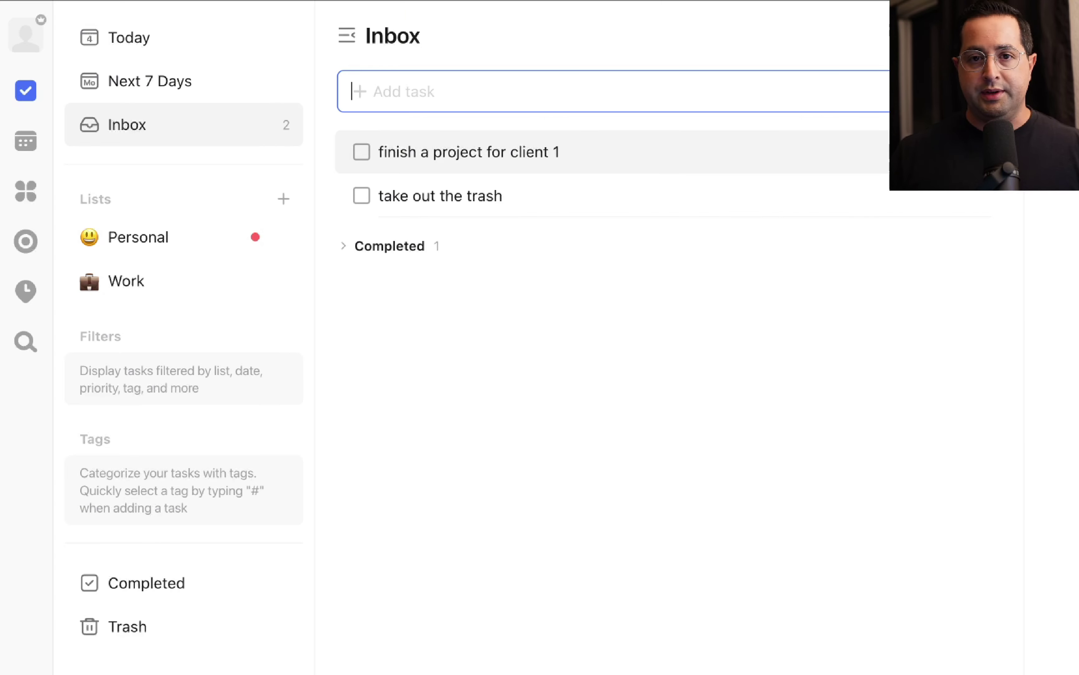
{"action": "type", "text": "cru"}
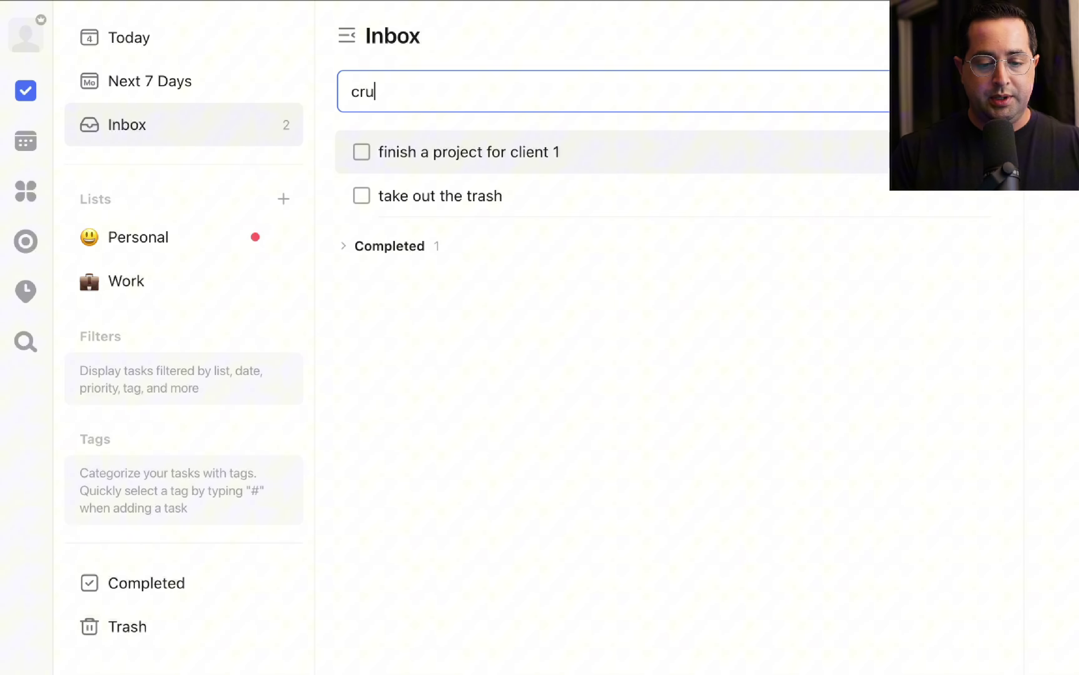
{"action": "key", "text": "BackSpace"}
{"action": "key", "text": "BackSpace"}
{"action": "key", "text": "BackSpace"}
{"action": "type", "text": "plan v"}
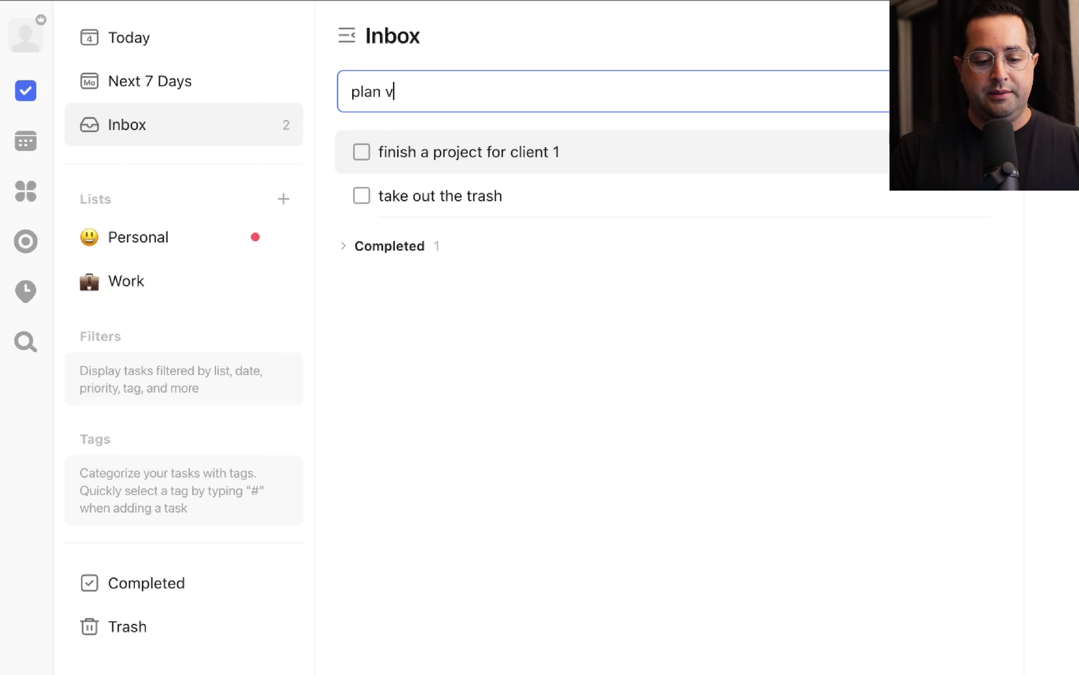
{"action": "type", "text": "acation trip"}
{"action": "key", "text": "Return"}
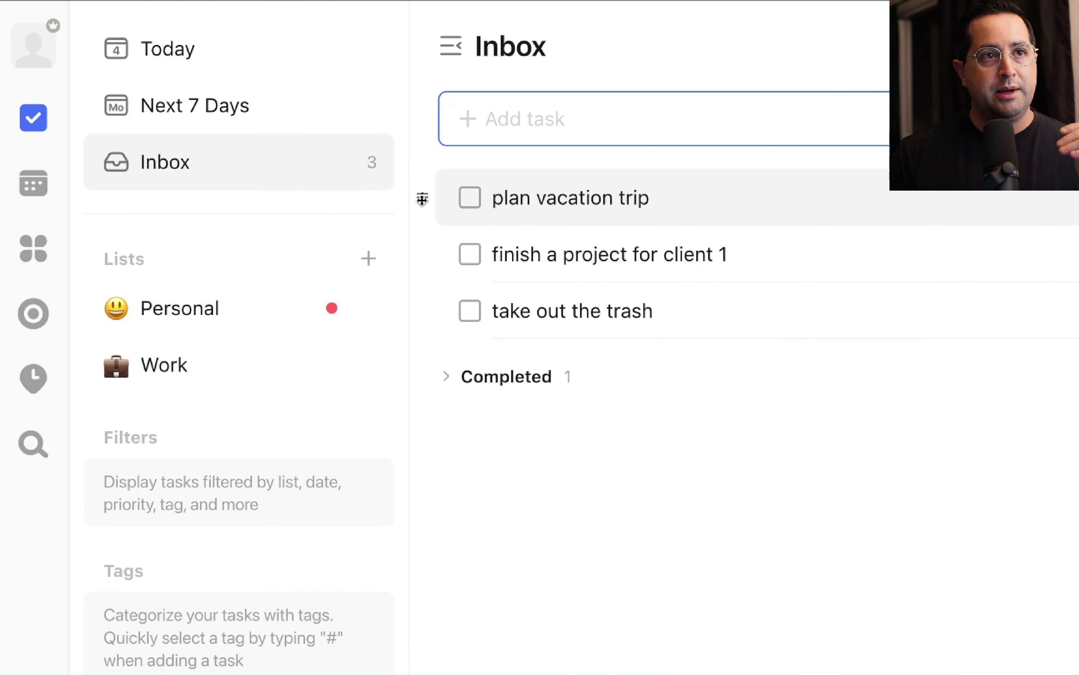
Drag plan vacation trip and take out the trash to Personal, and the client project to Work.
{"action": "left_click_drag", "start_coordinate": [422, 199], "coordinate": [224, 316]}
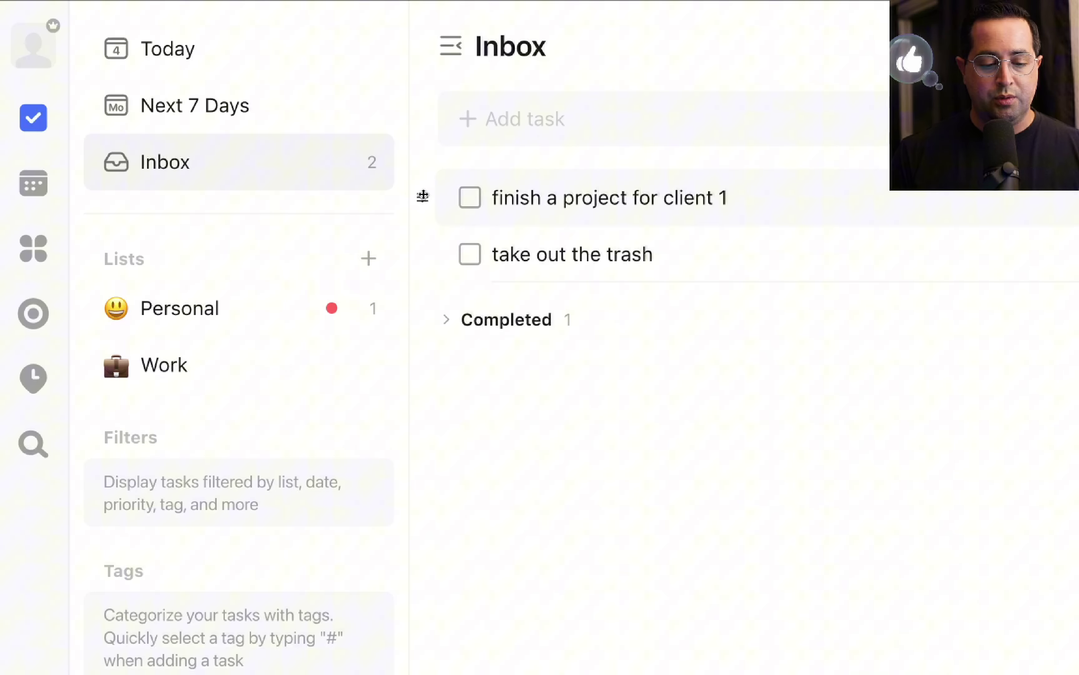
{"action": "left_click_drag", "start_coordinate": [422, 197], "coordinate": [204, 361]}
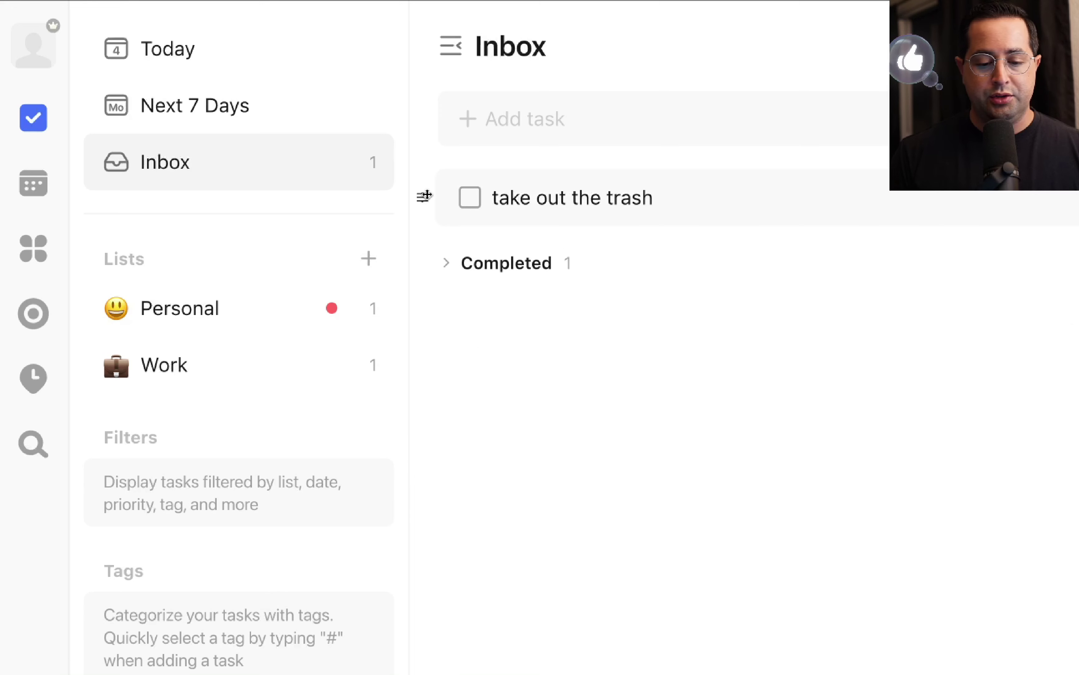
{"action": "left_click_drag", "start_coordinate": [422, 197], "coordinate": [232, 308]}
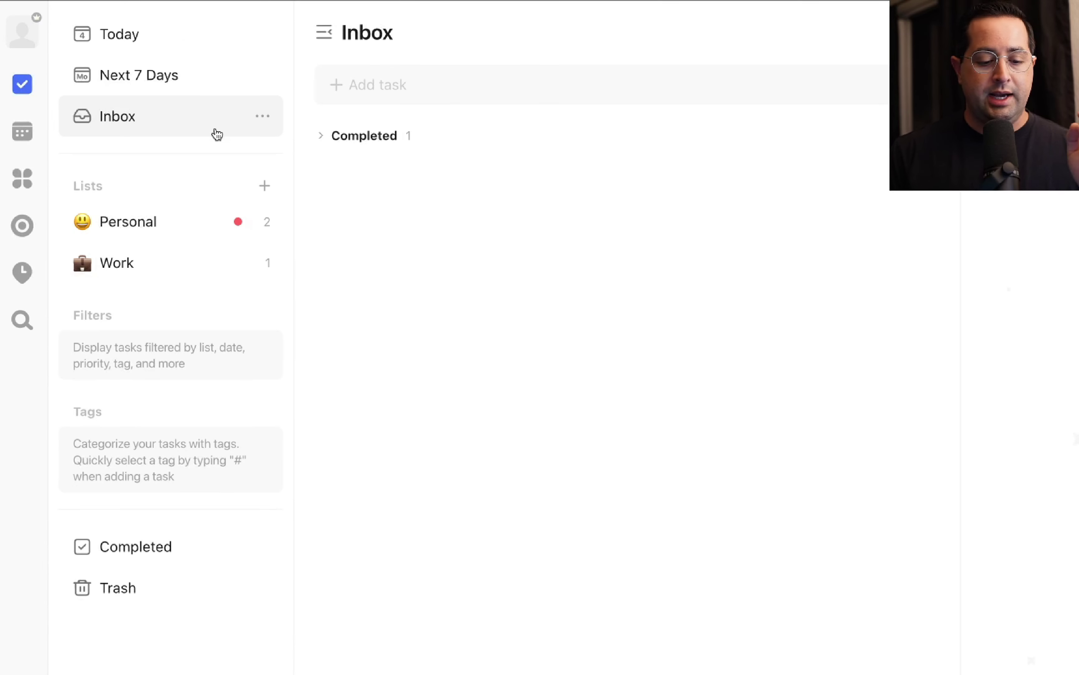
In the Personal list, set the take out the trash task to Low priority.
{"action": "left_click", "coordinate": [163, 233]}
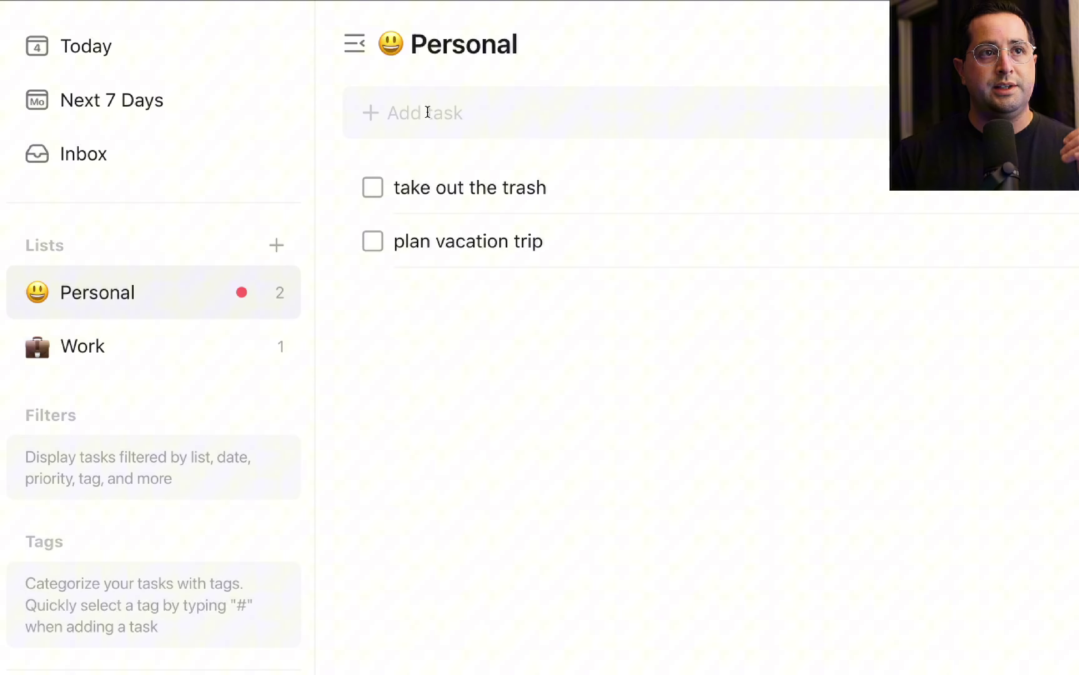
{"action": "left_click", "coordinate": [499, 188]}
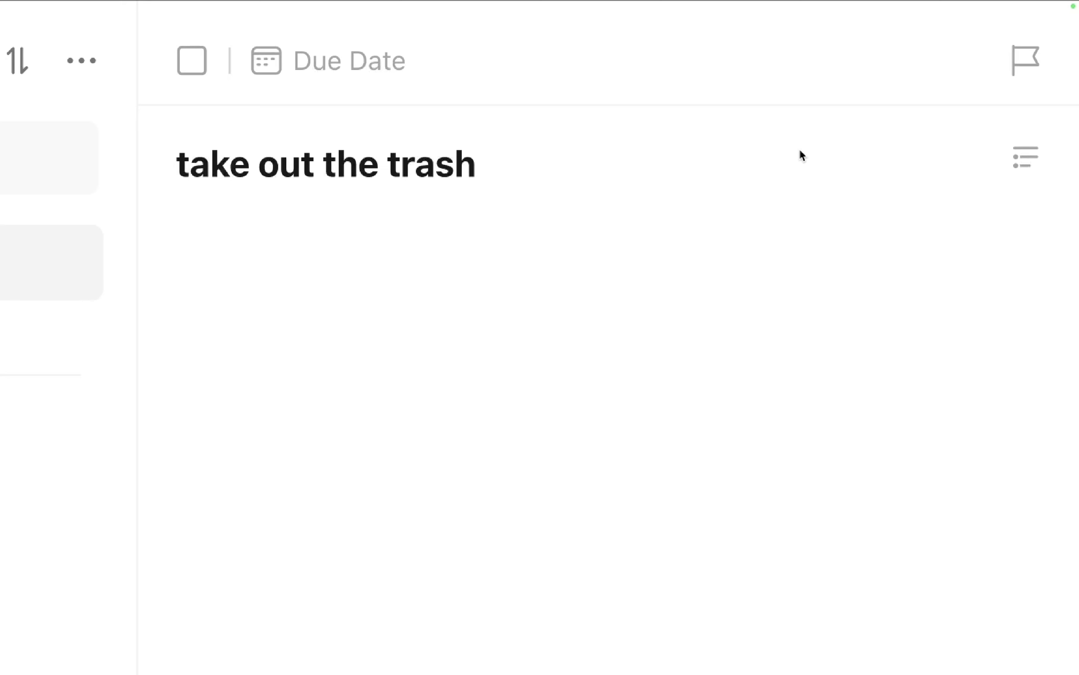
{"action": "left_click", "coordinate": [1027, 69]}
{"action": "left_click", "coordinate": [875, 268]}
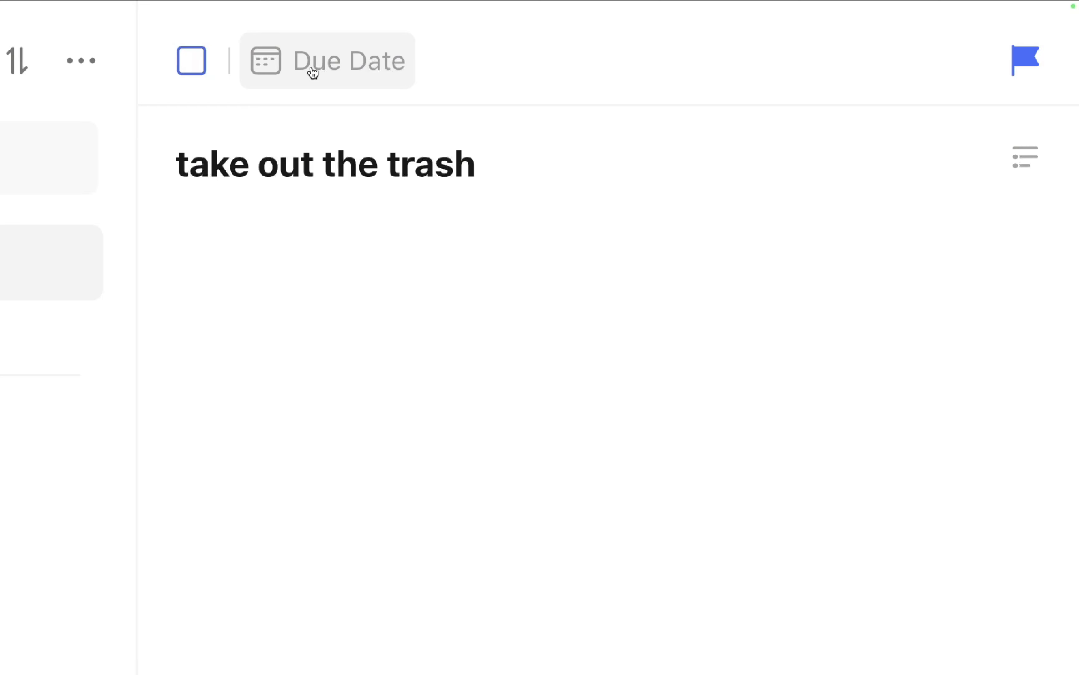
Give take out the trash a due date of Nov 5 at 06:00.
{"action": "left_click", "coordinate": [329, 69]}
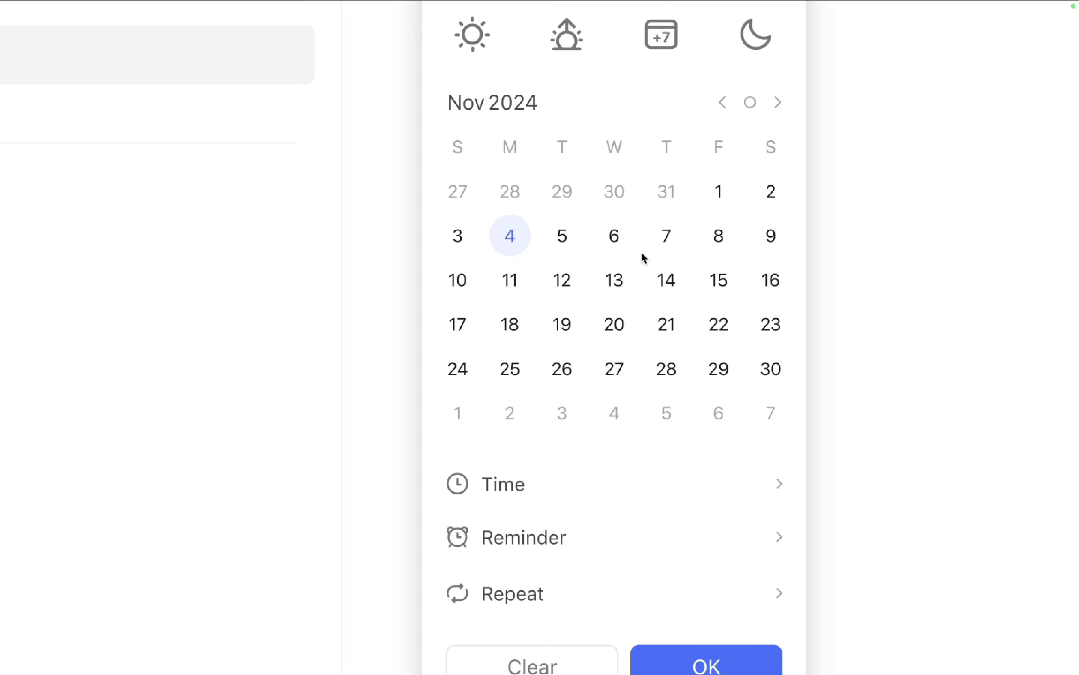
{"action": "left_click", "coordinate": [563, 235]}
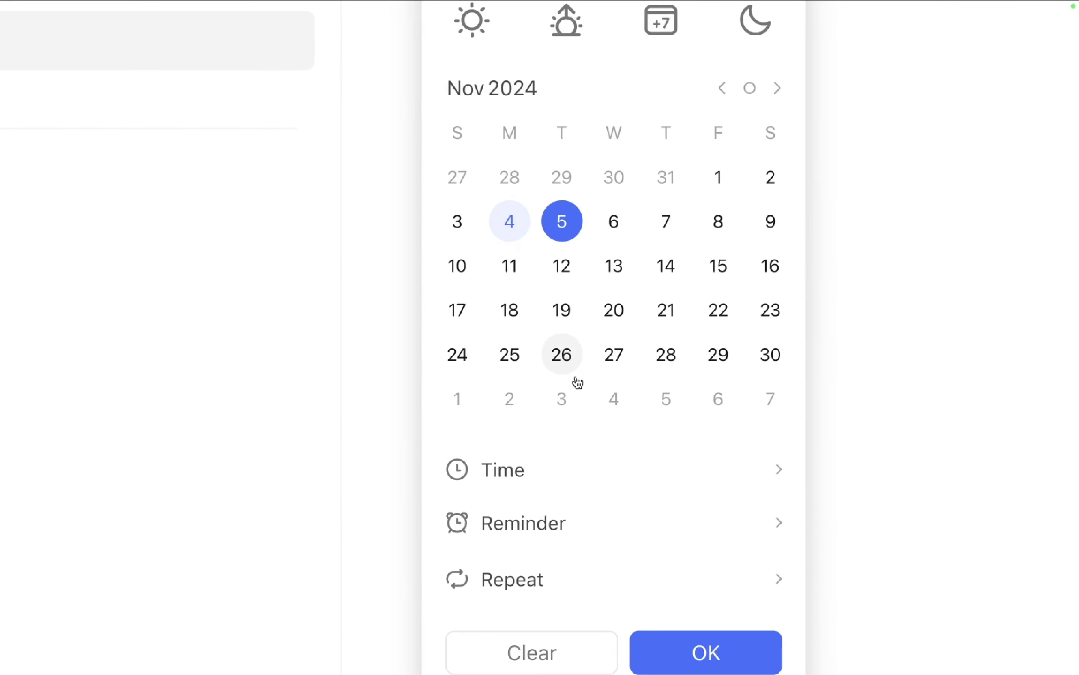
{"action": "left_click", "coordinate": [662, 461]}
{"action": "key", "text": "Up"}
{"action": "key", "text": "Up"}
{"action": "key", "text": "Up"}
{"action": "key", "text": "Up"}
{"action": "key", "text": "Up"}
{"action": "key", "text": "Down"}
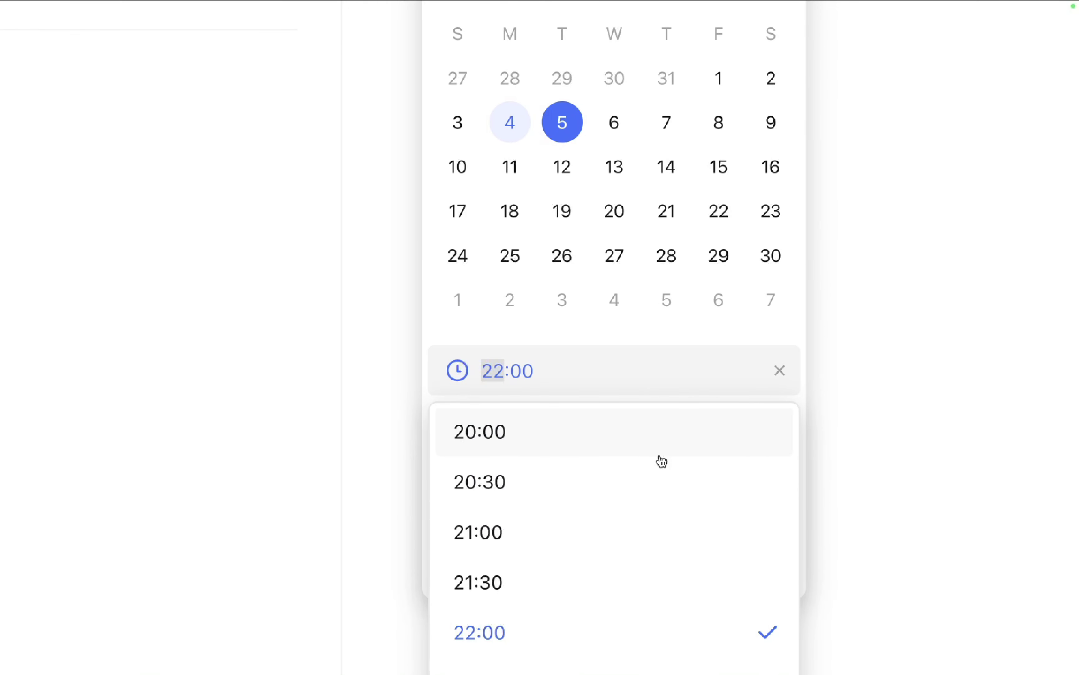
{"action": "scroll", "coordinate": [661, 461], "scroll_direction": "up", "scroll_amount": 20}
{"action": "scroll", "coordinate": [662, 462], "scroll_direction": "down", "scroll_amount": 5}
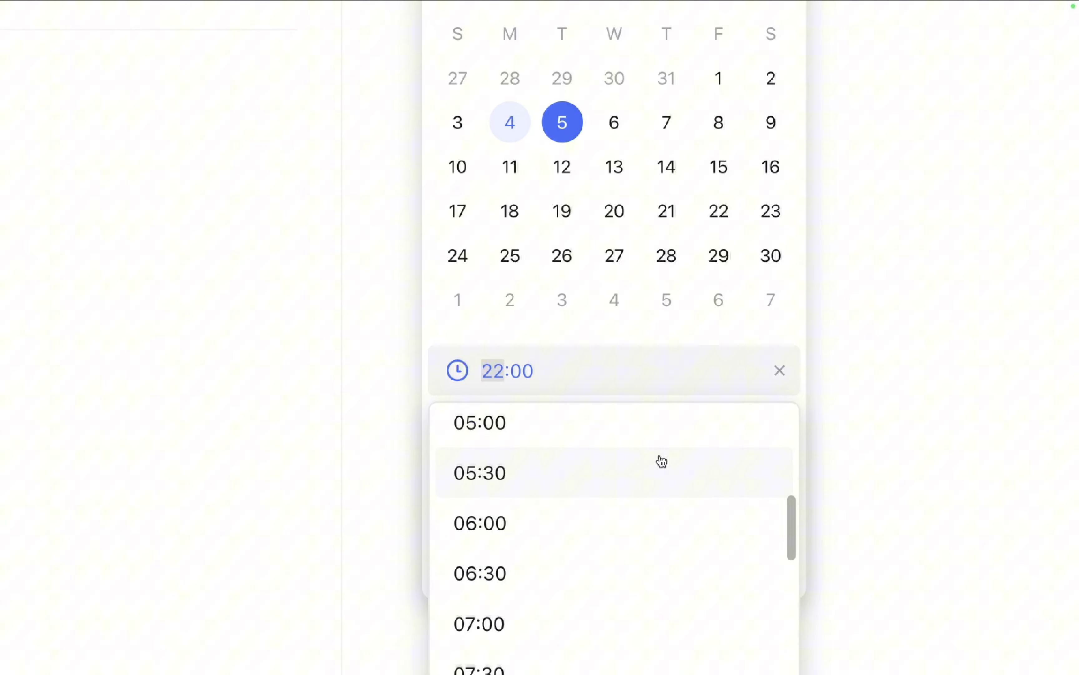
{"action": "left_click", "coordinate": [591, 544]}
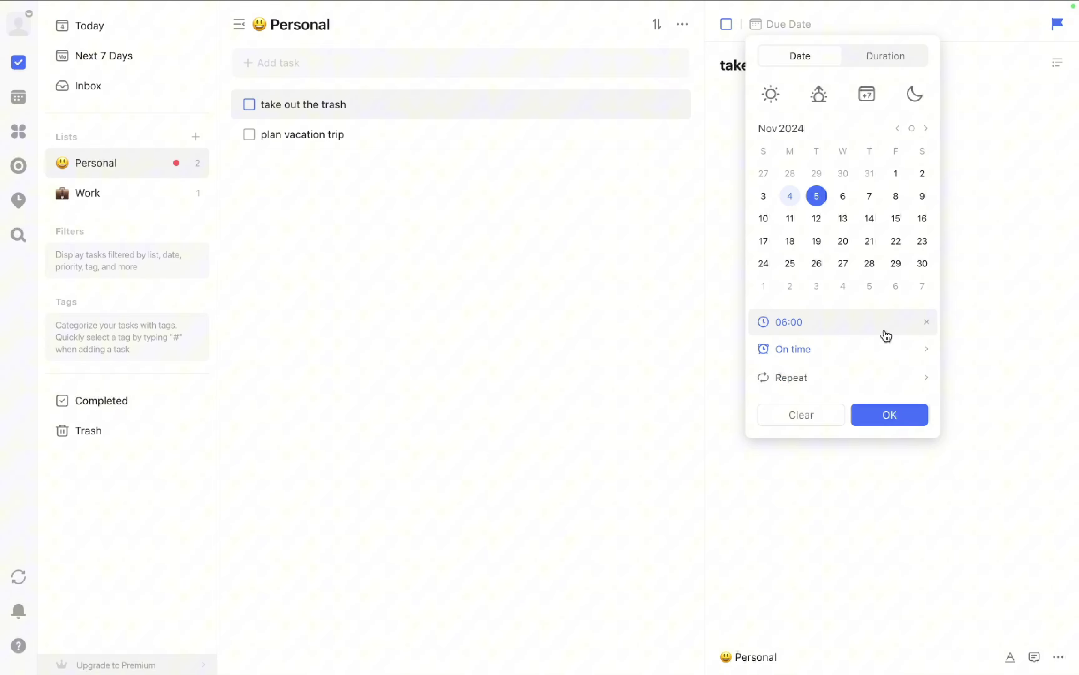
{"action": "left_click", "coordinate": [892, 415]}
{"action": "left_click", "coordinate": [550, 139]}
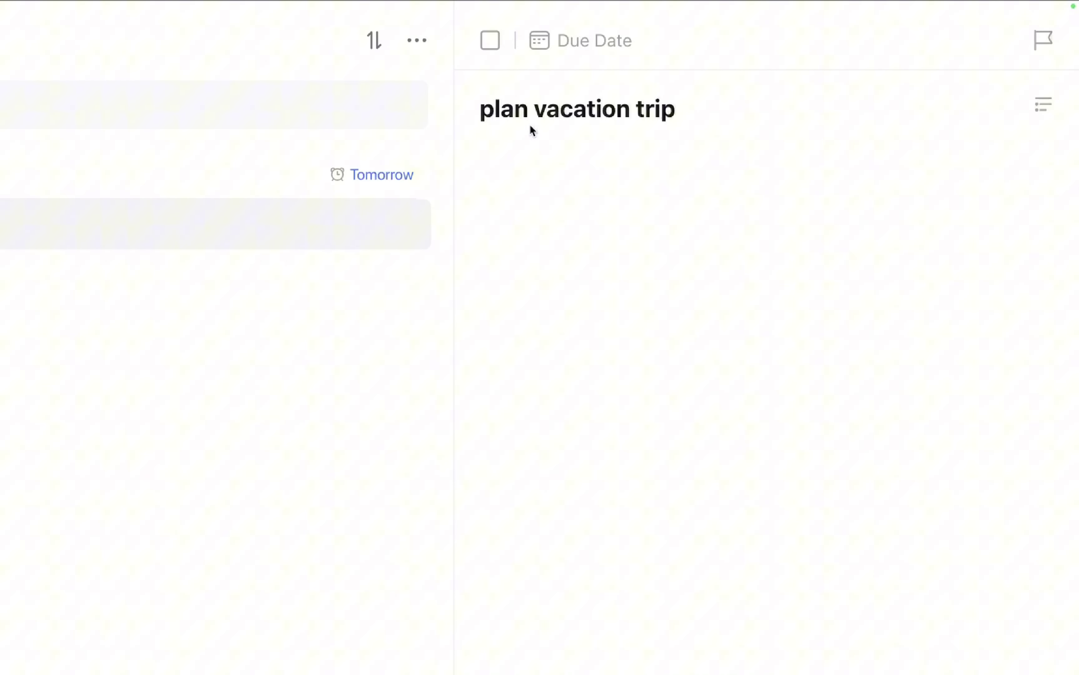
Set plan vacation trip to High priority with a due date of today, Nov 4.
{"action": "left_click", "coordinate": [1045, 41]}
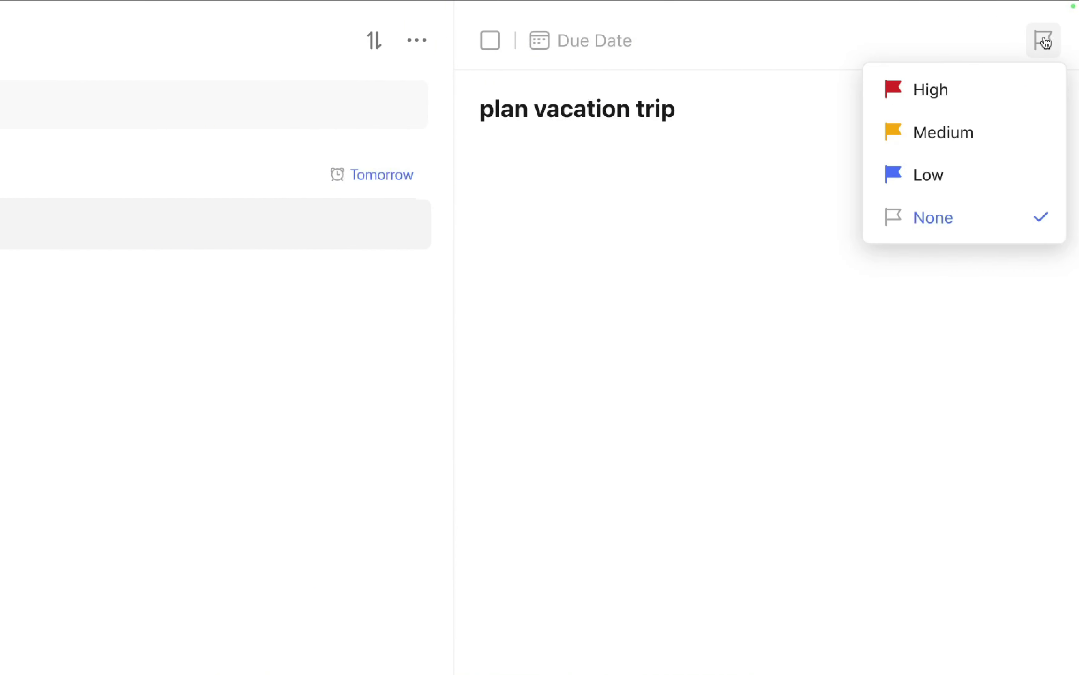
{"action": "left_click", "coordinate": [962, 91]}
{"action": "left_click", "coordinate": [588, 43]}
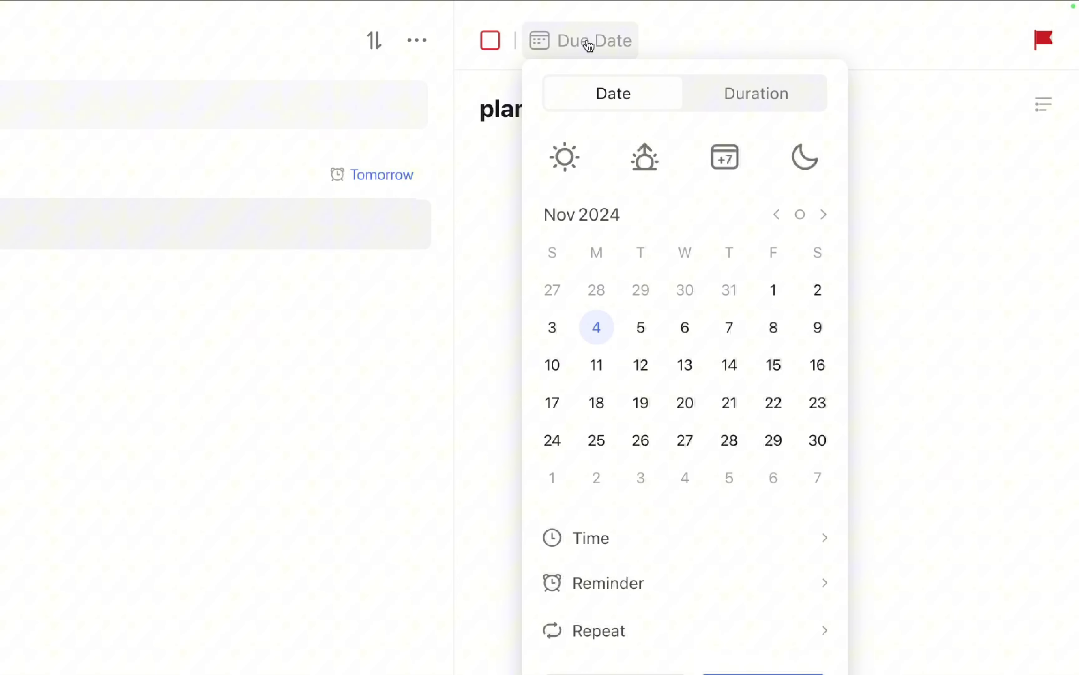
{"action": "left_click", "coordinate": [608, 335]}
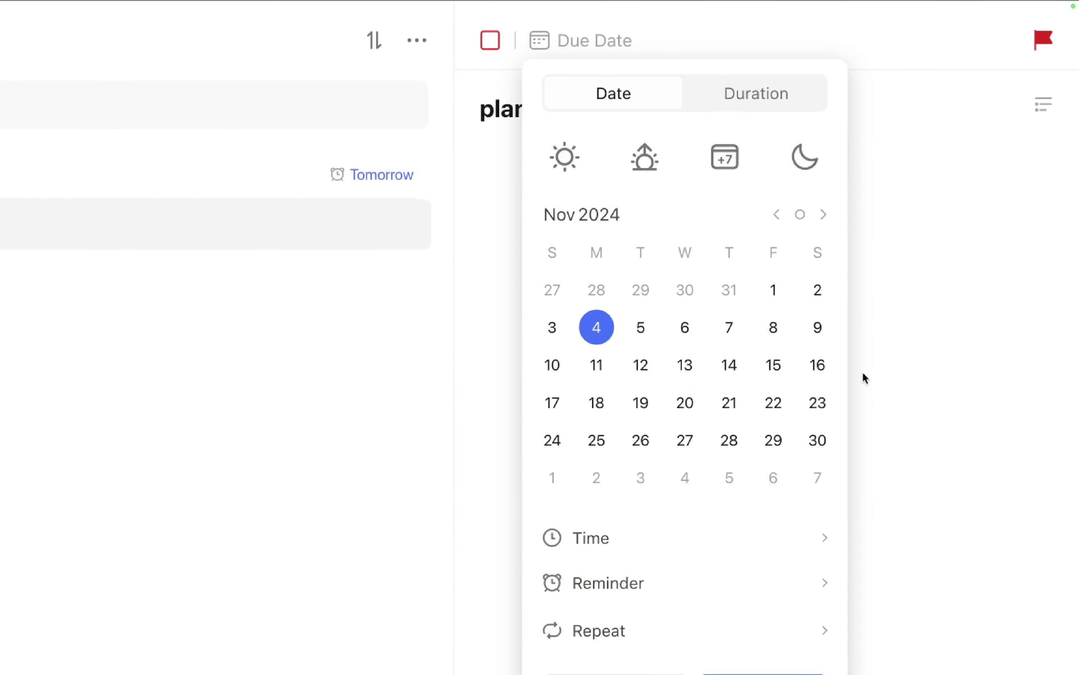
{"action": "left_click", "coordinate": [733, 543]}
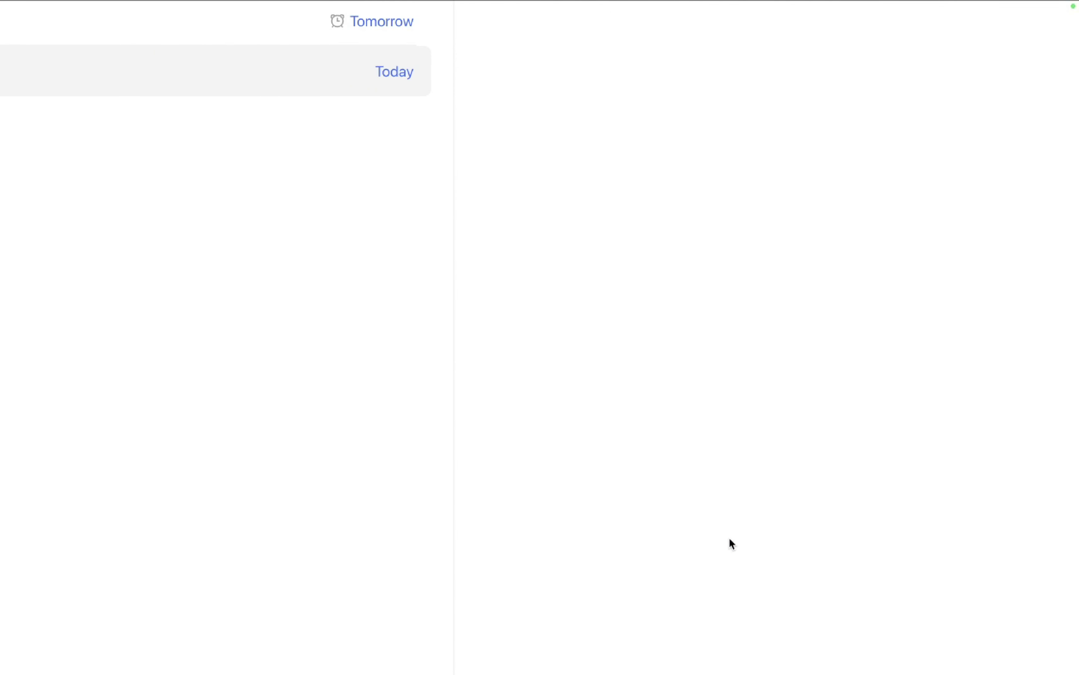
{"action": "left_click", "coordinate": [625, 221]}
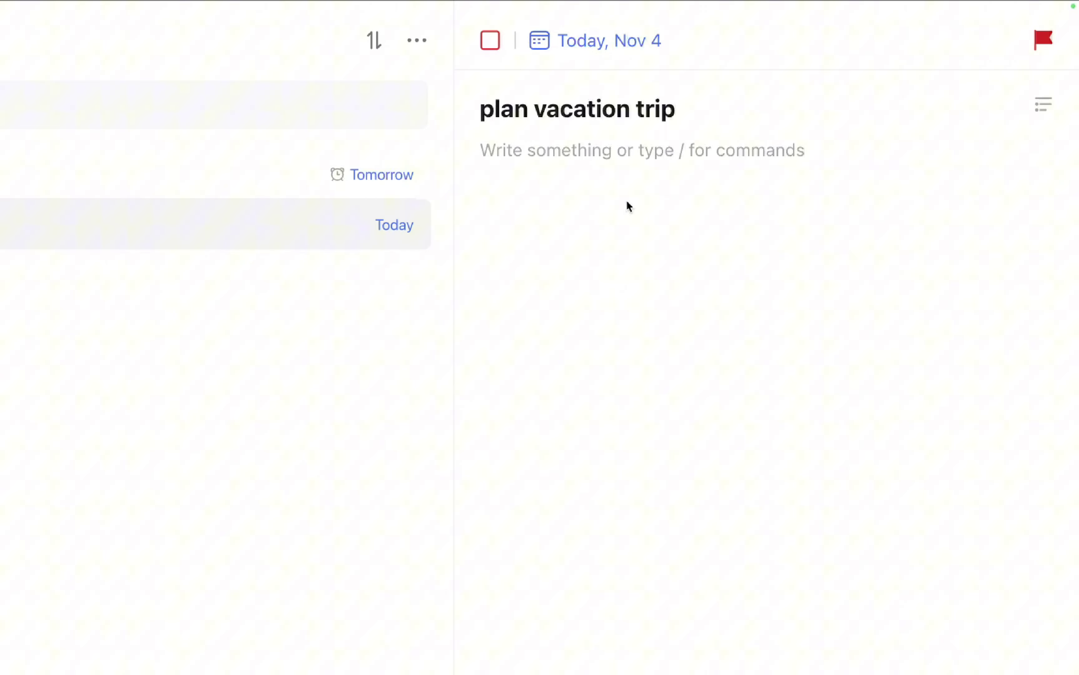
Add a bulleted list in the notes: 'cruise ship number:', 'date of departure:' and 'Budget:'.
{"action": "key", "text": "Return"}
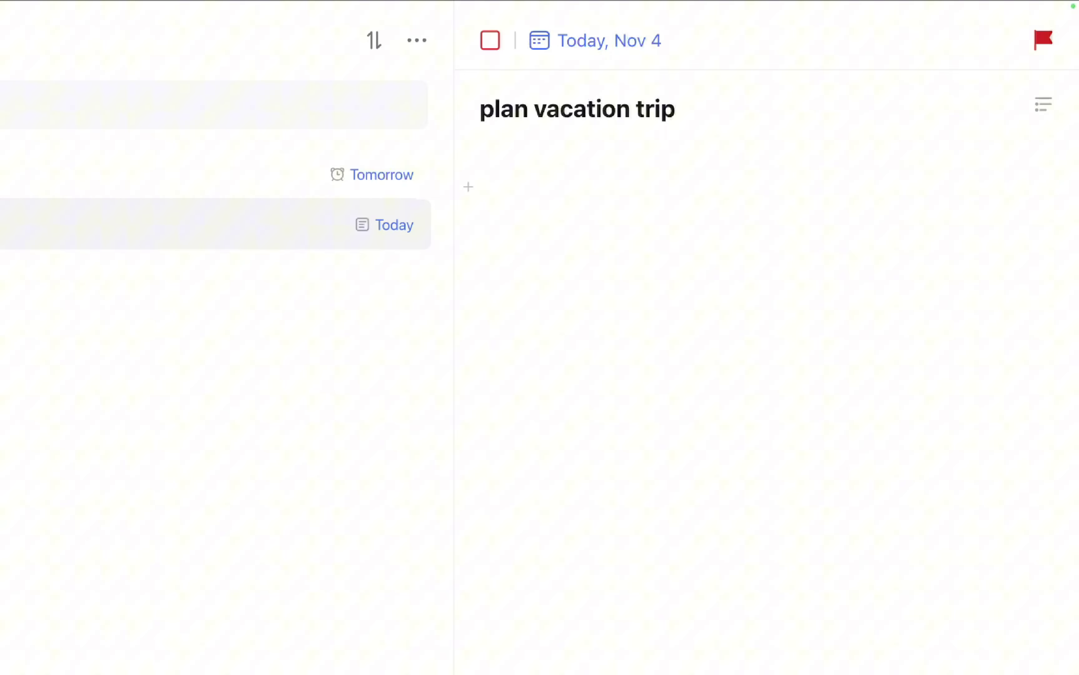
{"action": "left_click", "coordinate": [469, 186]}
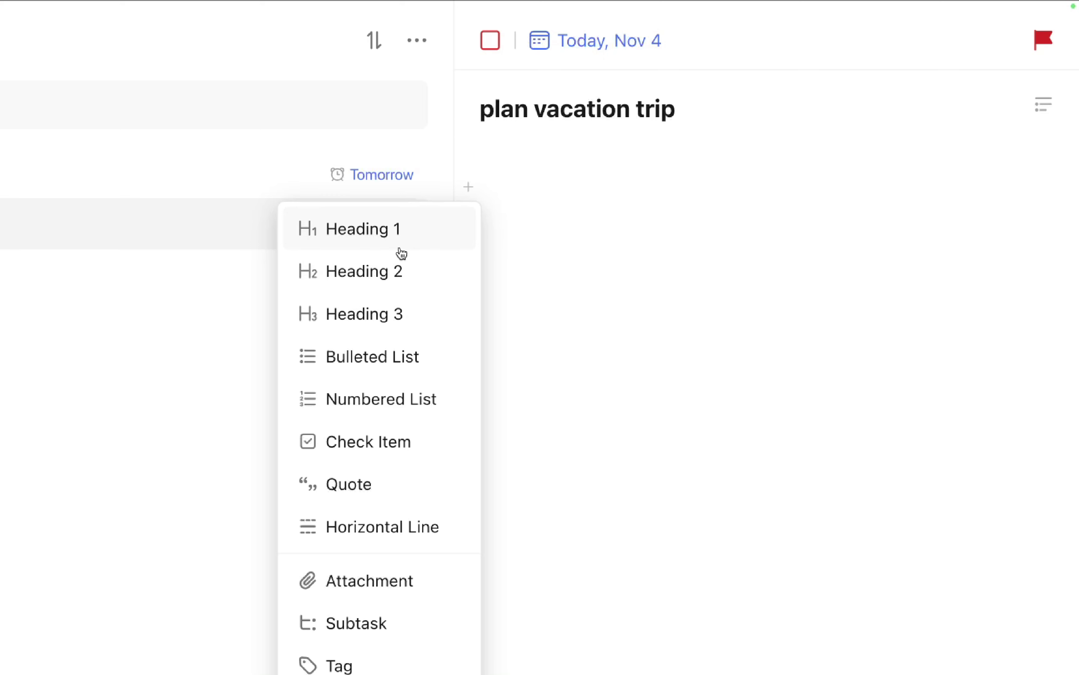
{"action": "left_click", "coordinate": [518, 208]}
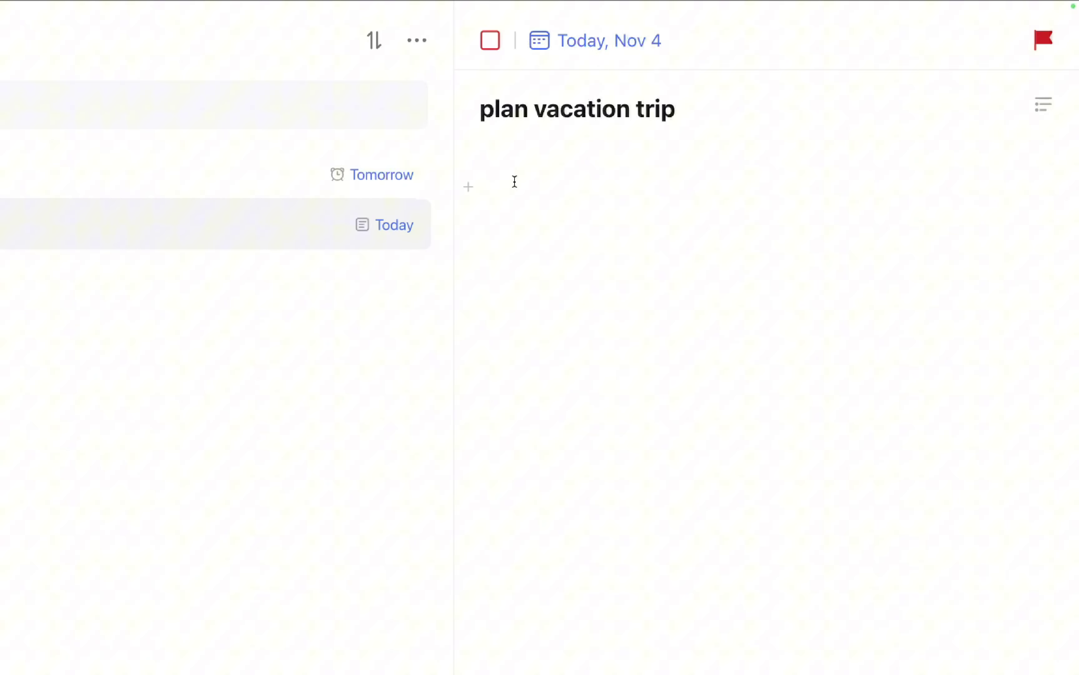
{"action": "type", "text": "/"}
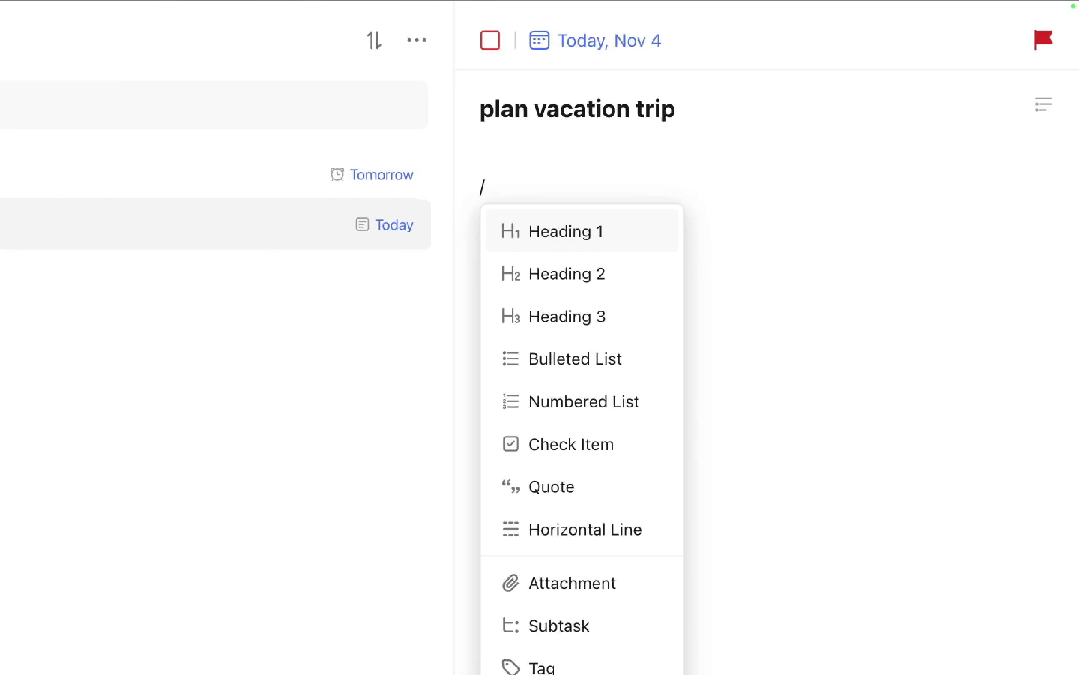
{"action": "type", "text": "b"}
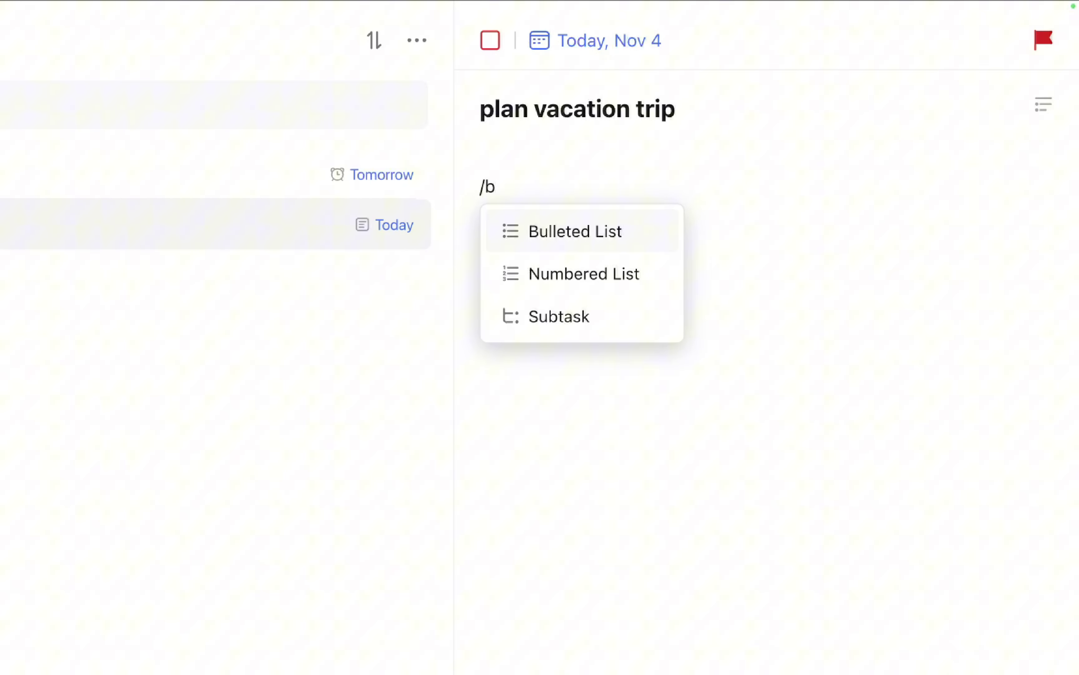
{"action": "type", "text": "u"}
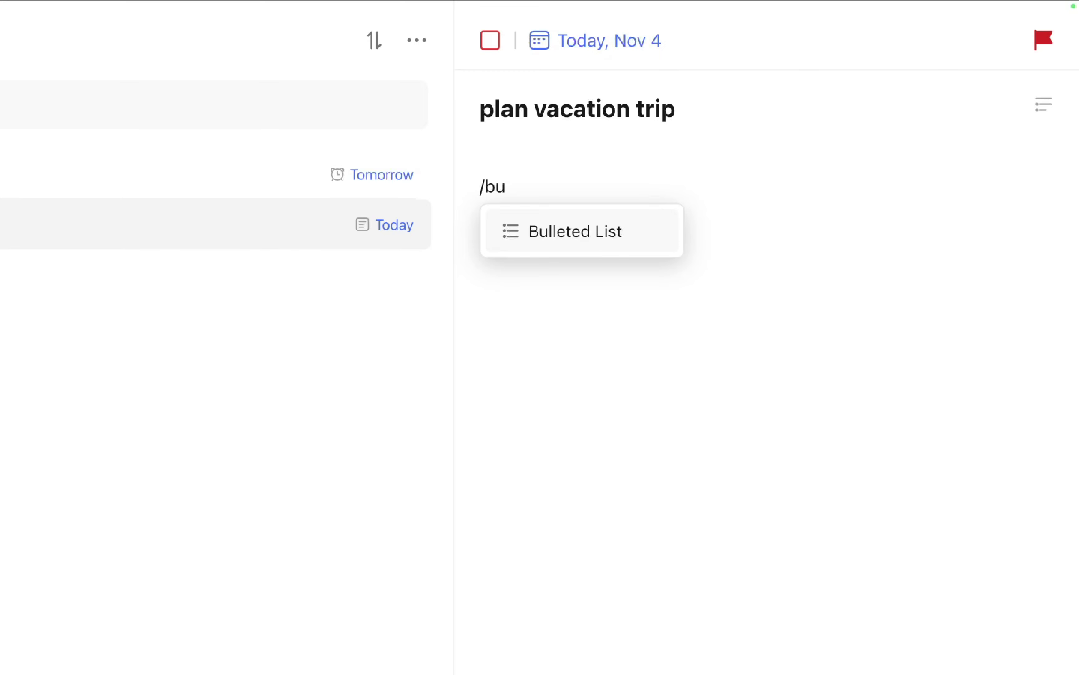
{"action": "key", "text": "Return"}
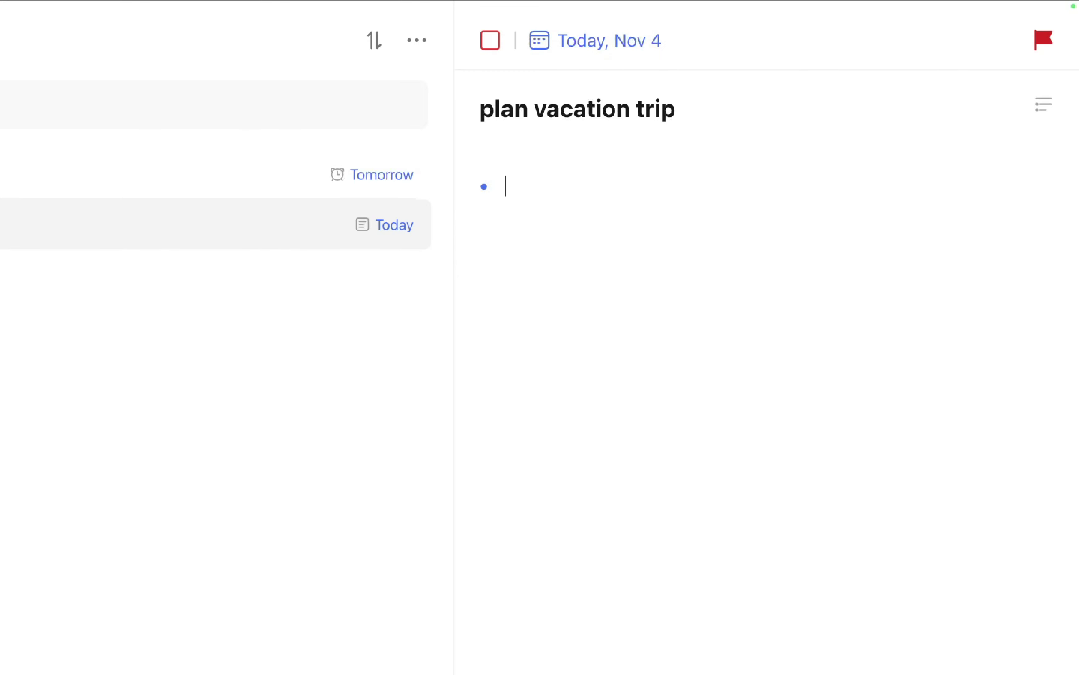
{"action": "type", "text": "cruise ship number:"}
{"action": "key", "text": "Return"}
{"action": "type", "text": "date of departure: "}
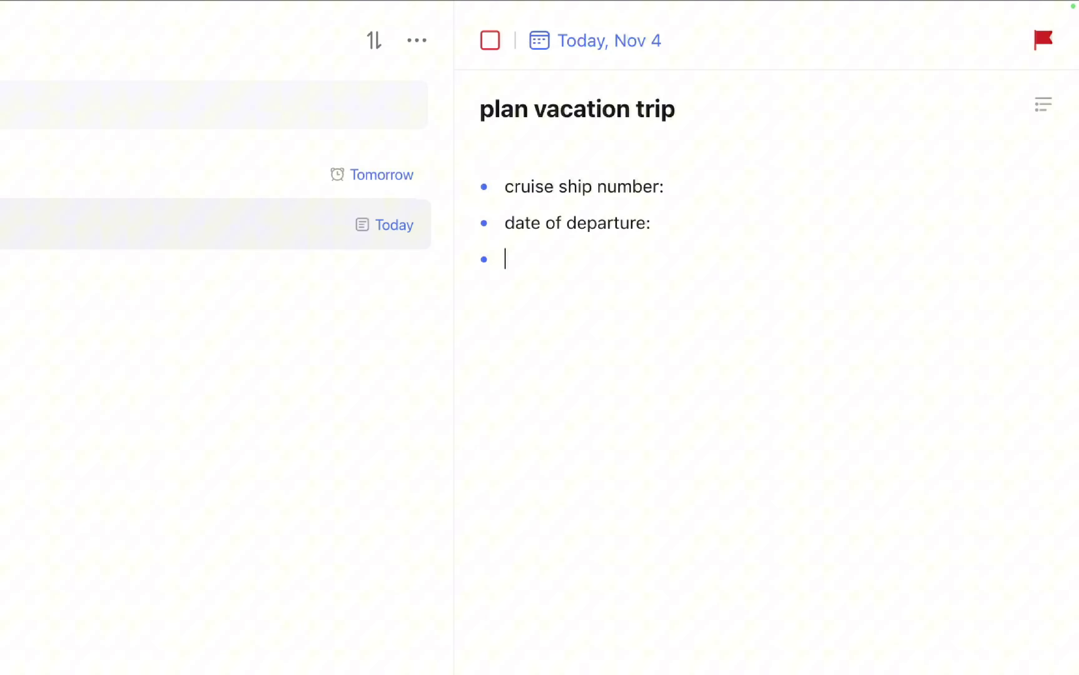
{"action": "type", "text": "Budget:"}
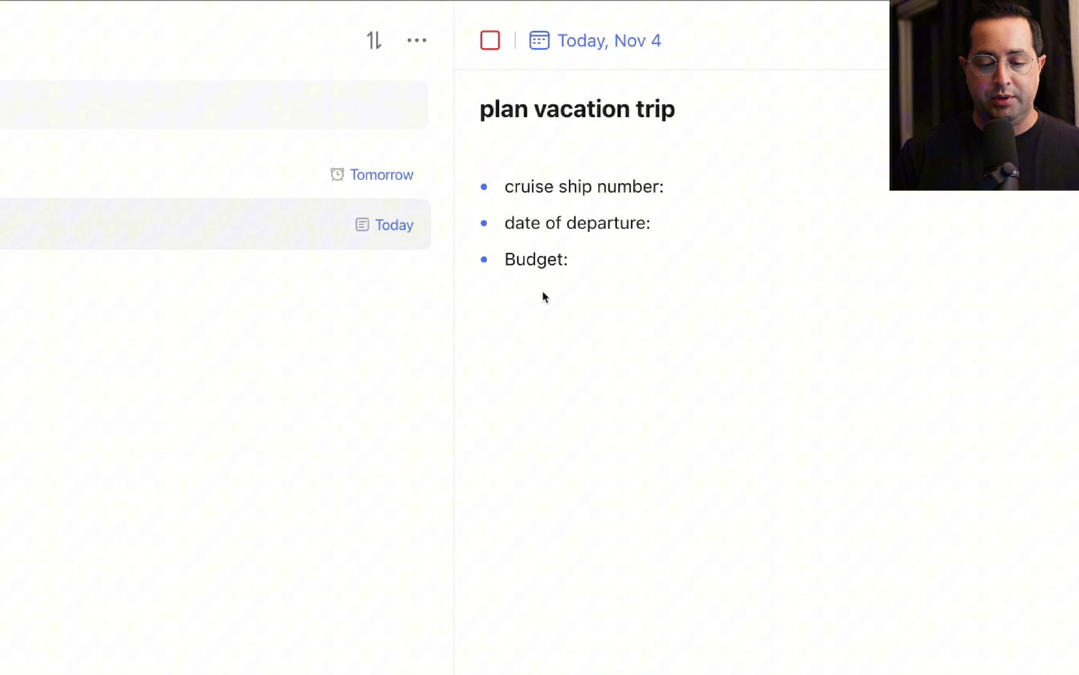
Below the bullets, add check items 'buy the tickets', 'pack' and 'schedule transportation'.
{"action": "key", "text": "Return"}
{"action": "key", "text": "BackSpace"}
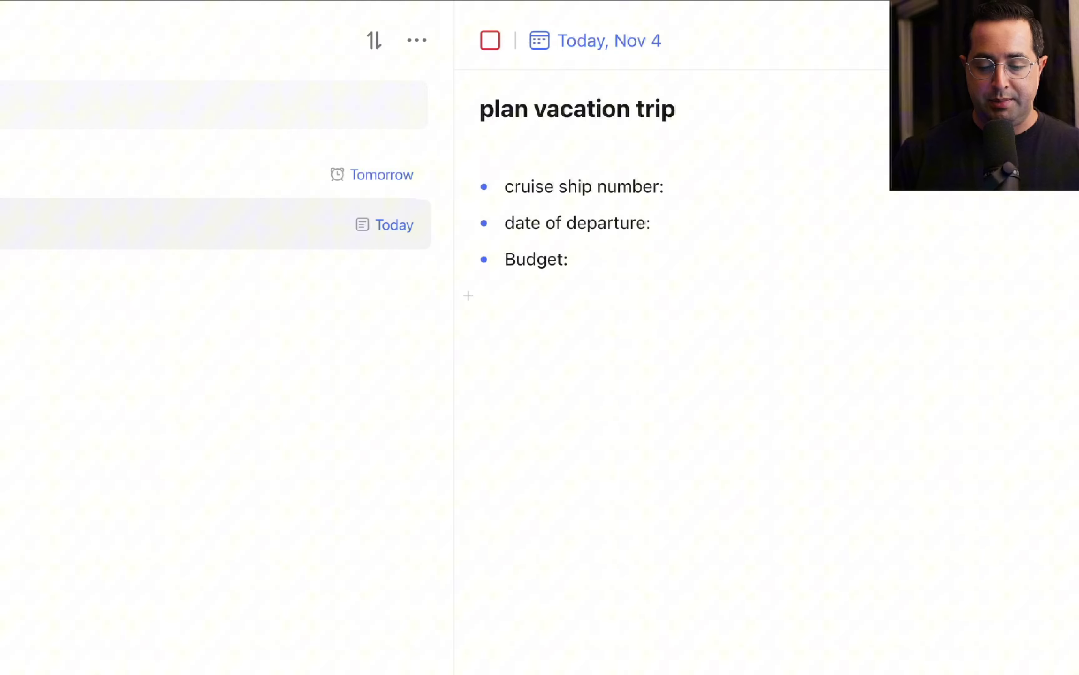
{"action": "type", "text": "/ch"}
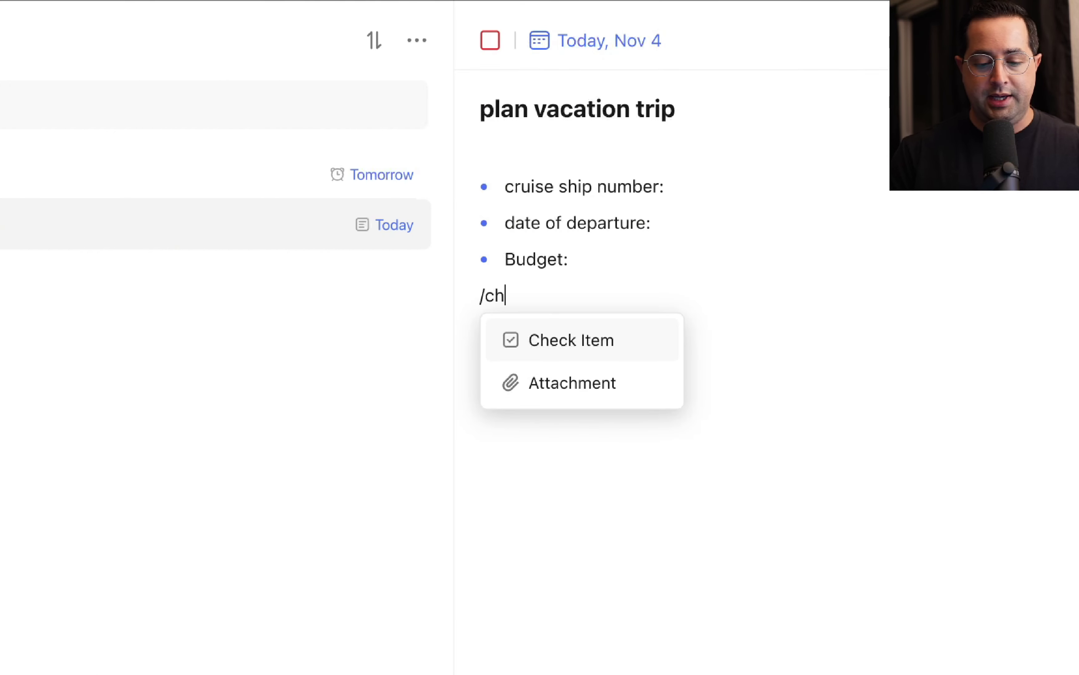
{"action": "key", "text": "Return"}
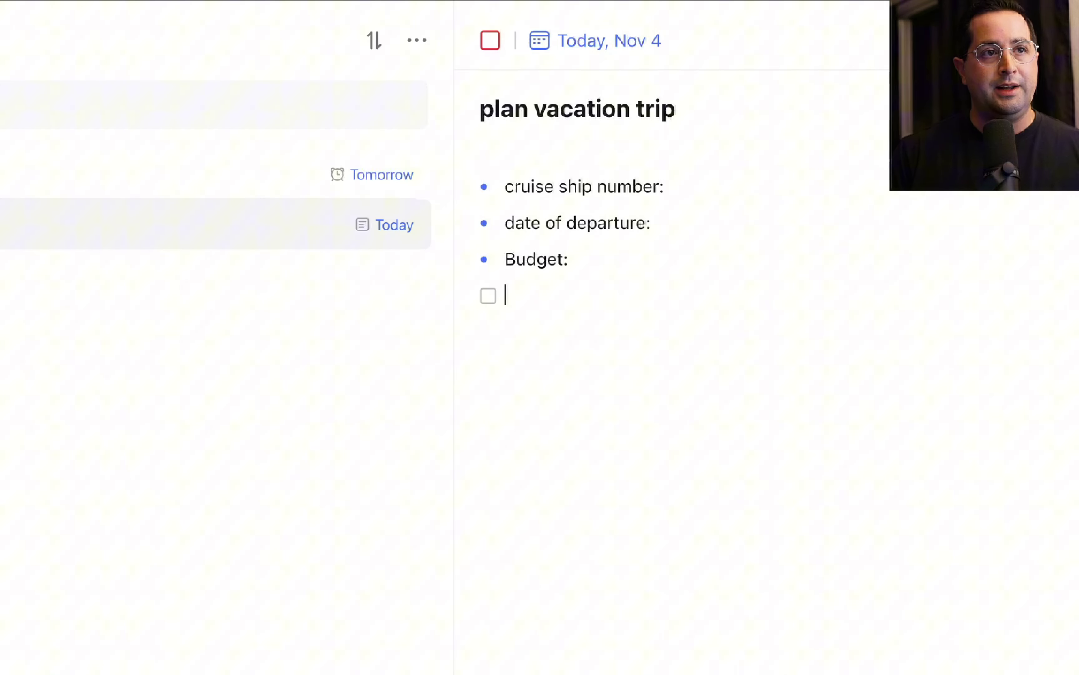
{"action": "type", "text": "buy the tickets"}
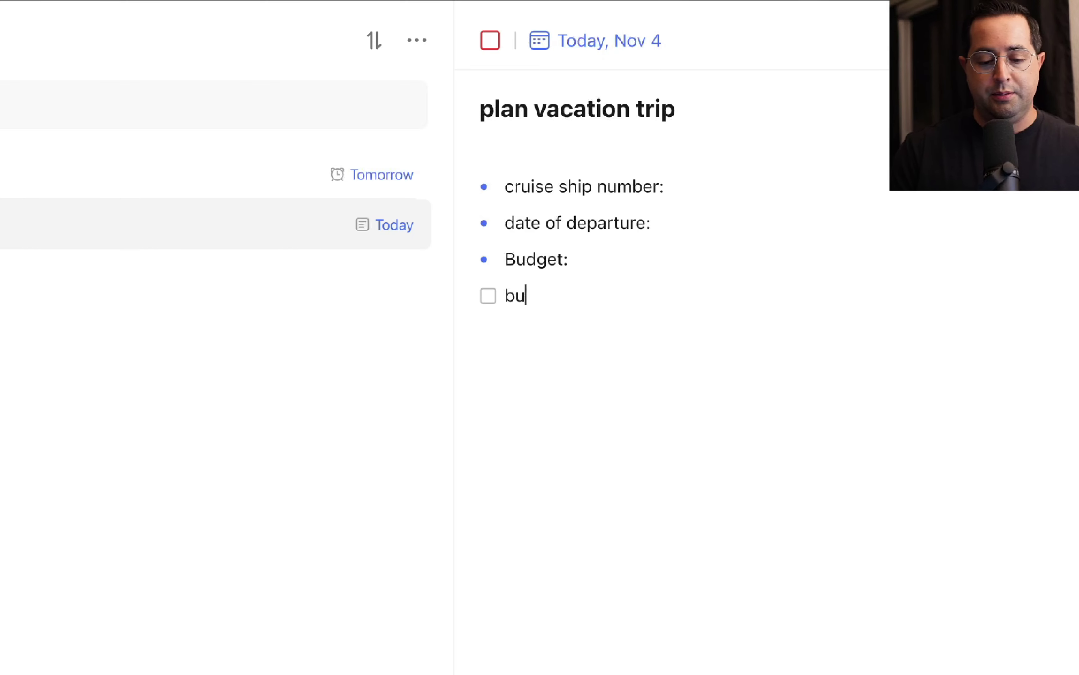
{"action": "key", "text": "Return"}
{"action": "type", "text": "pack"}
{"action": "key", "text": "Return"}
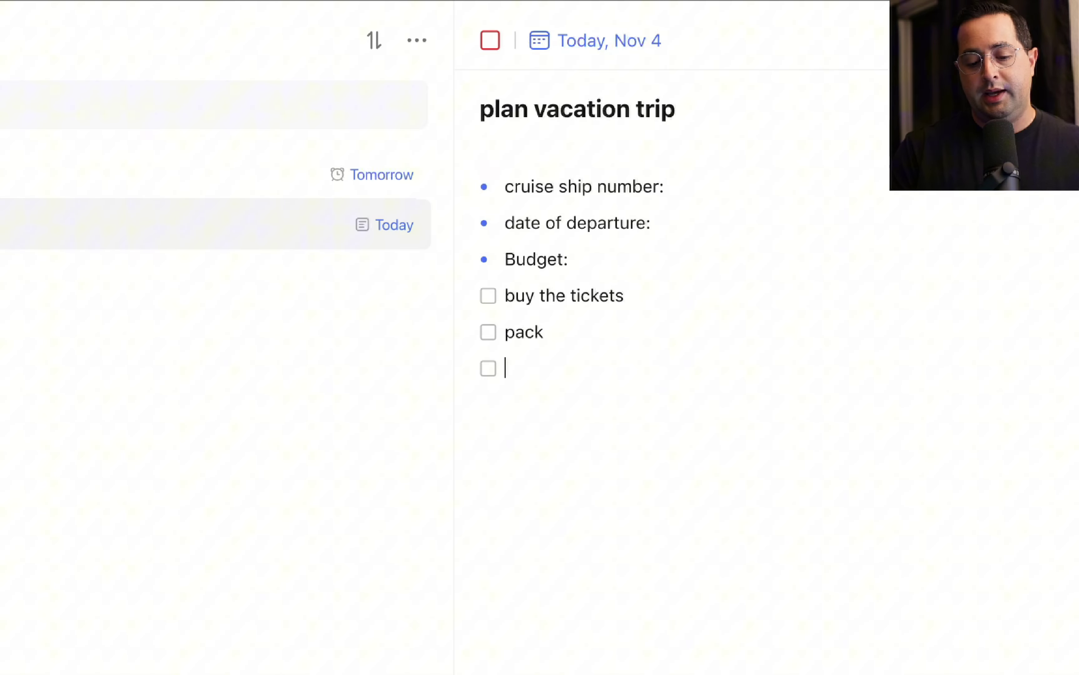
{"action": "type", "text": "schedule transportation"}
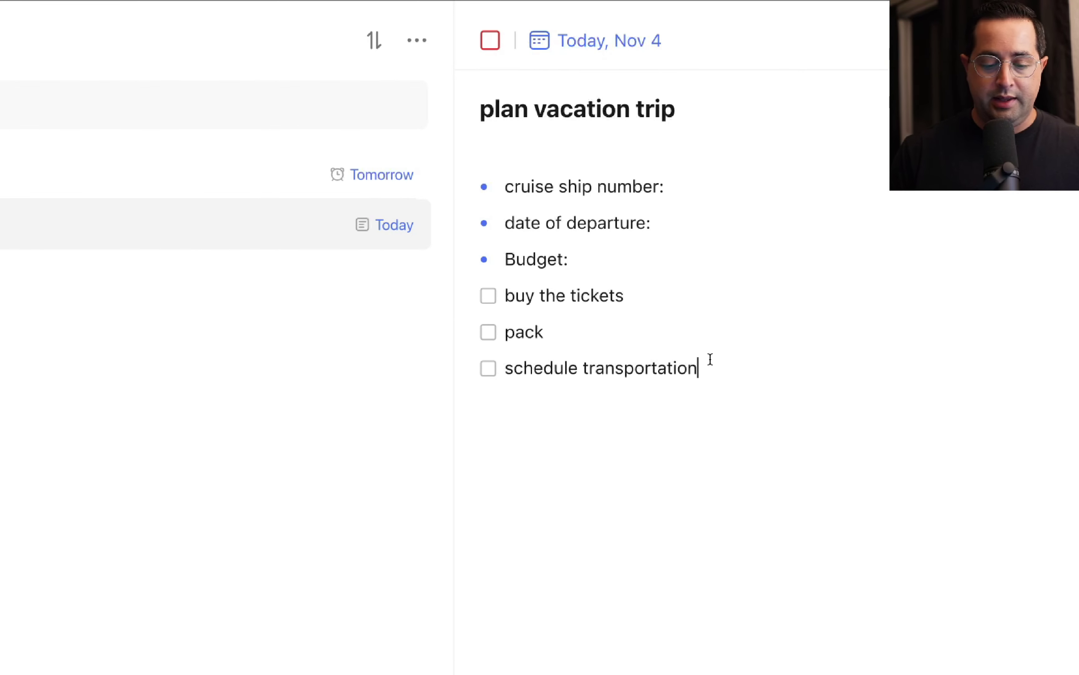
{"action": "key", "text": "Return"}
{"action": "key", "text": "Return"}
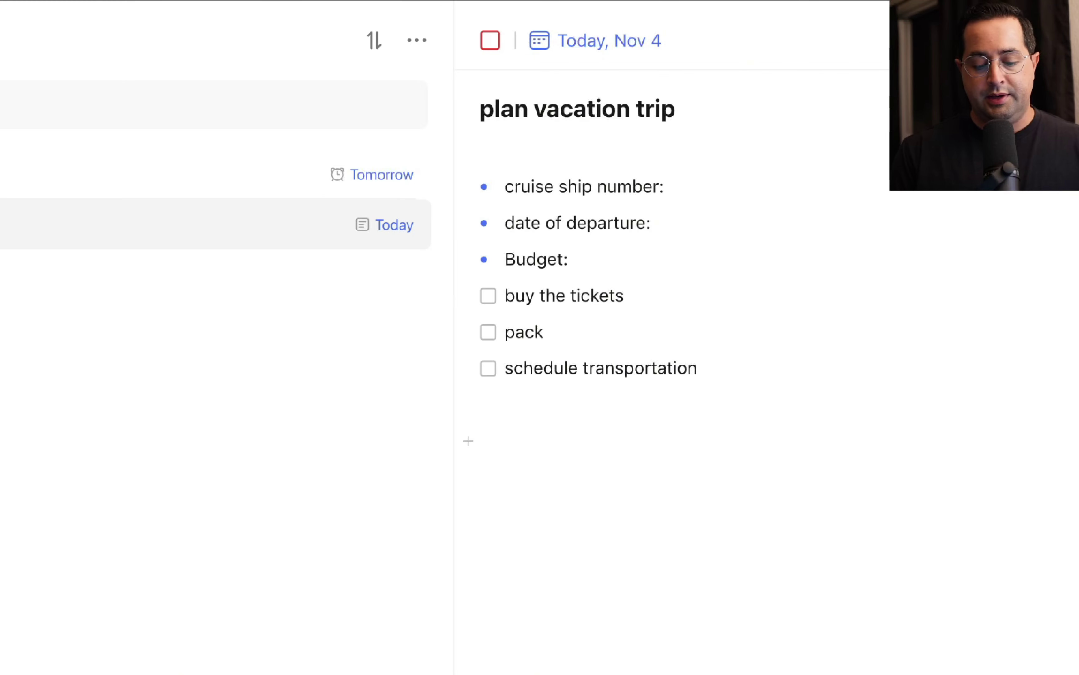
Type a 'Packing list' heading and make it bold.
{"action": "type", "text": "Packing list"}
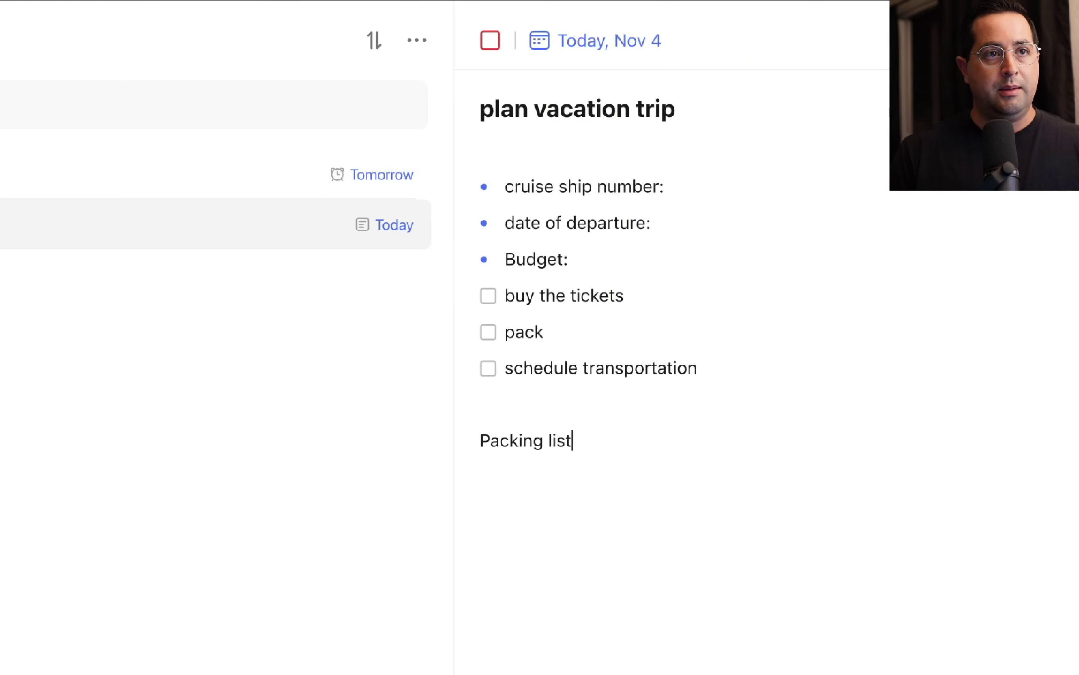
{"action": "key", "text": "super+shift+Left"}
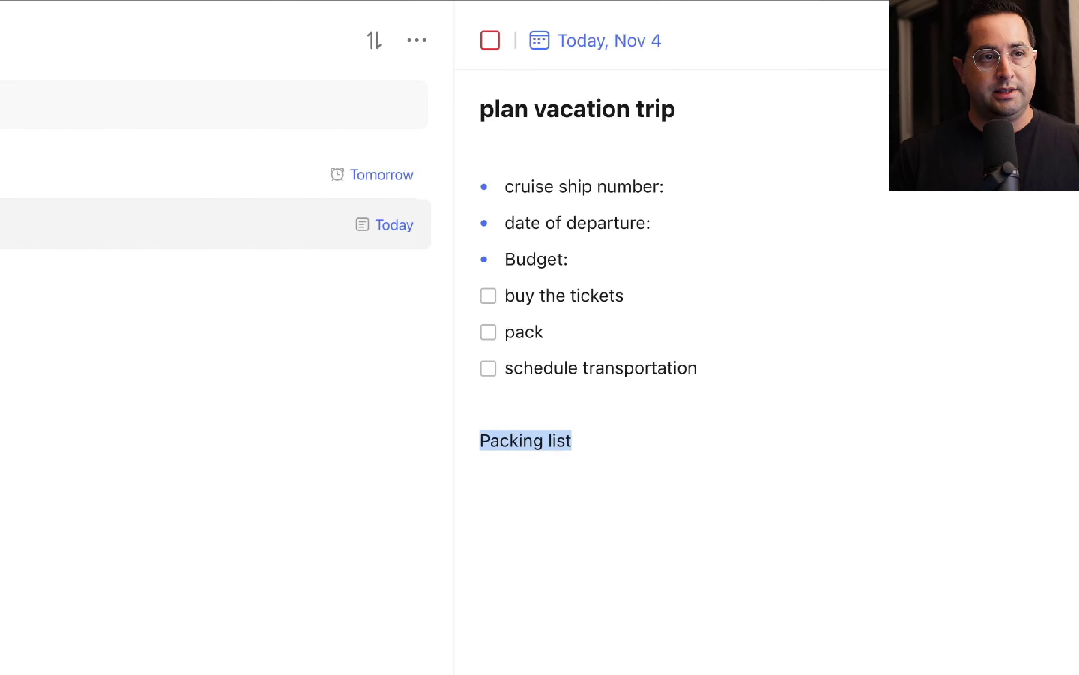
{"action": "key", "text": "super+b"}
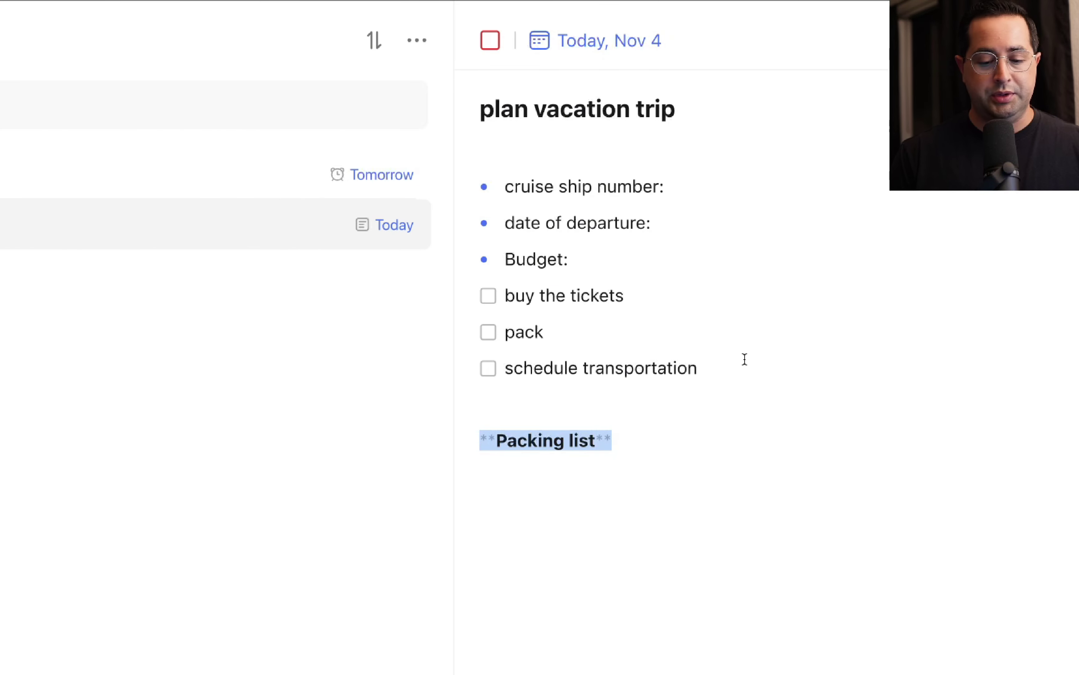
{"action": "left_click", "coordinate": [652, 439]}
Add check items scuba gear, clothes and sunglasses, then tick off buy the tickets and pack.
{"action": "key", "text": "Return"}
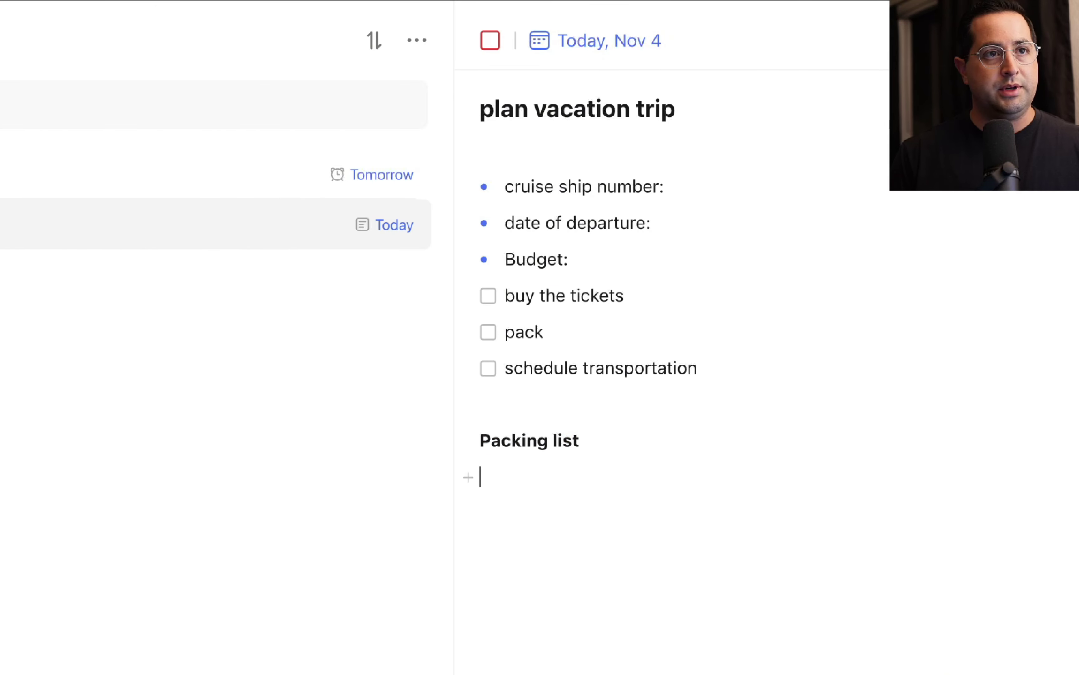
{"action": "type", "text": "/"}
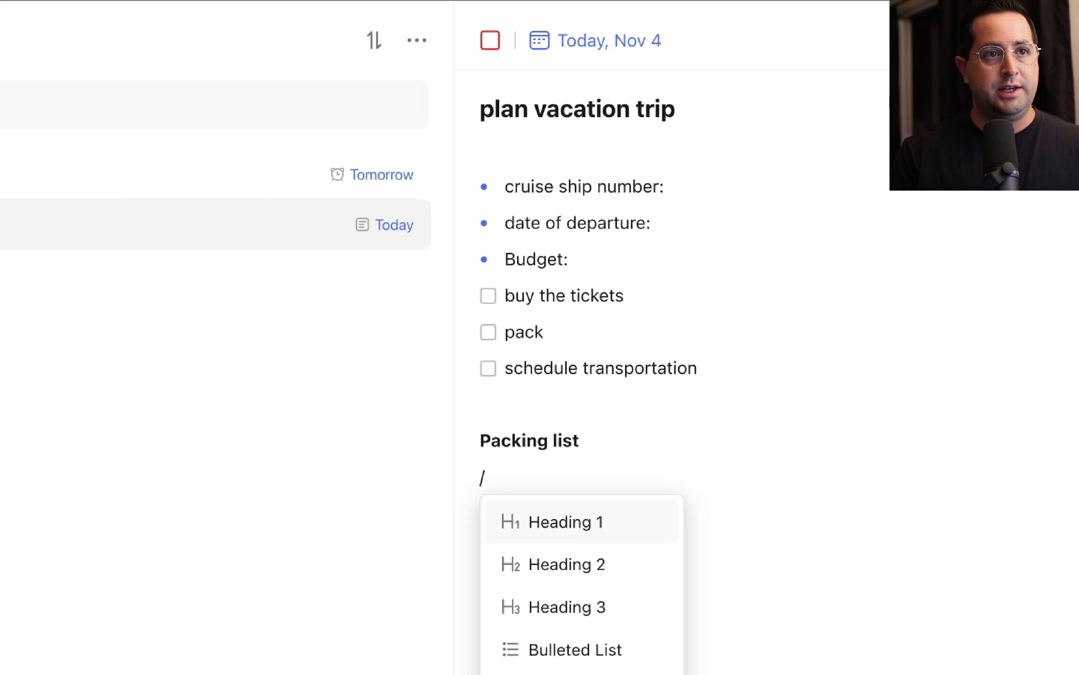
{"action": "type", "text": "ch"}
{"action": "key", "text": "Return"}
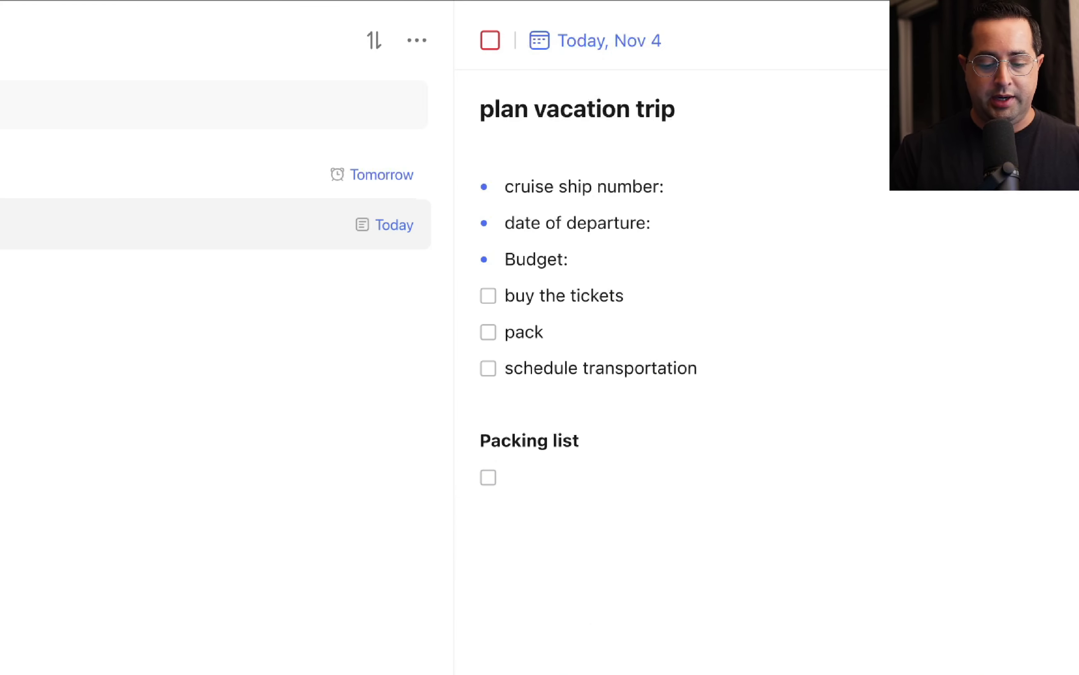
{"action": "type", "text": "scuba gear"}
{"action": "key", "text": "Return"}
{"action": "type", "text": "clothes"}
{"action": "key", "text": "Return"}
{"action": "type", "text": "and sunglasses"}
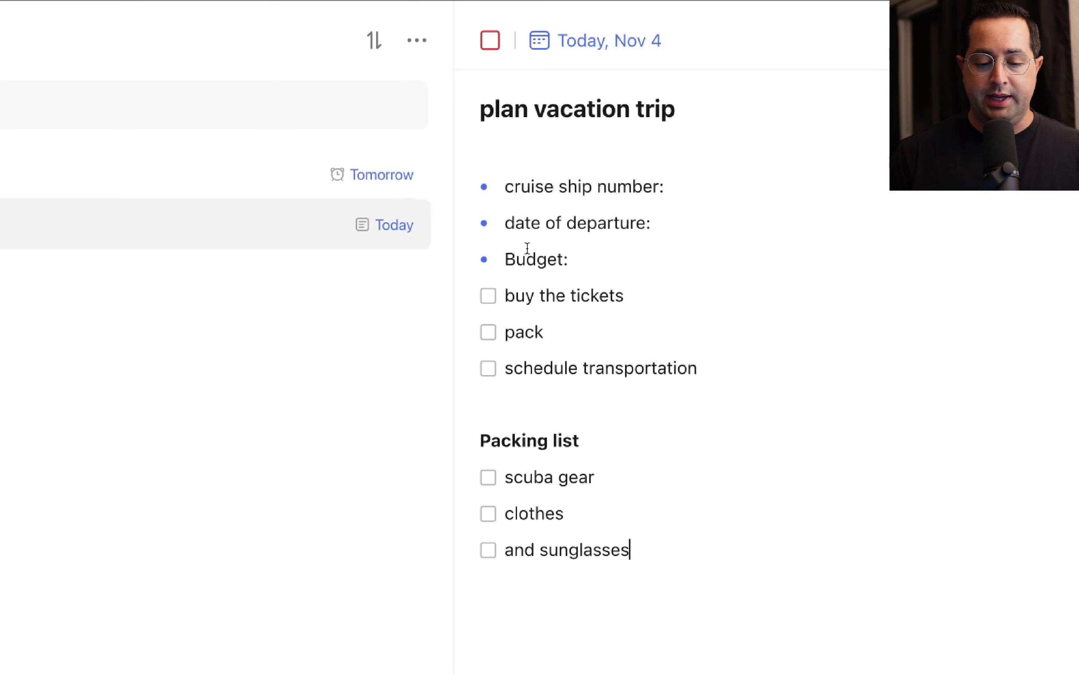
{"action": "left_click", "coordinate": [489, 296]}
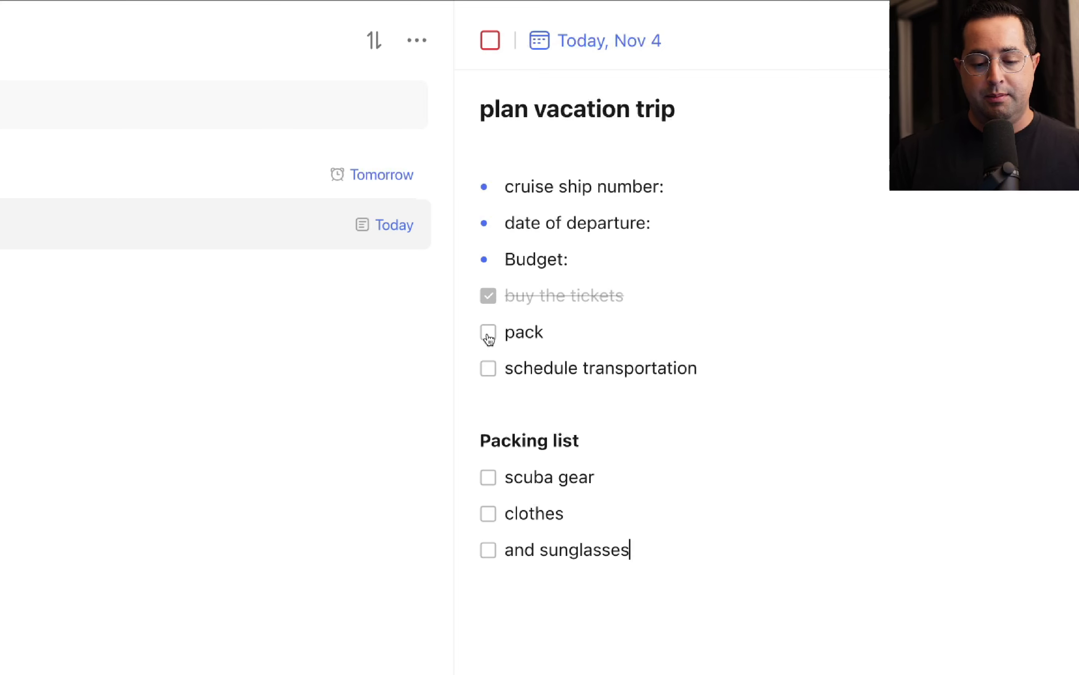
{"action": "left_click", "coordinate": [489, 333]}
Tick the schedule transportation checklist item in the plan vacation trip notes.
{"action": "left_click", "coordinate": [489, 368]}
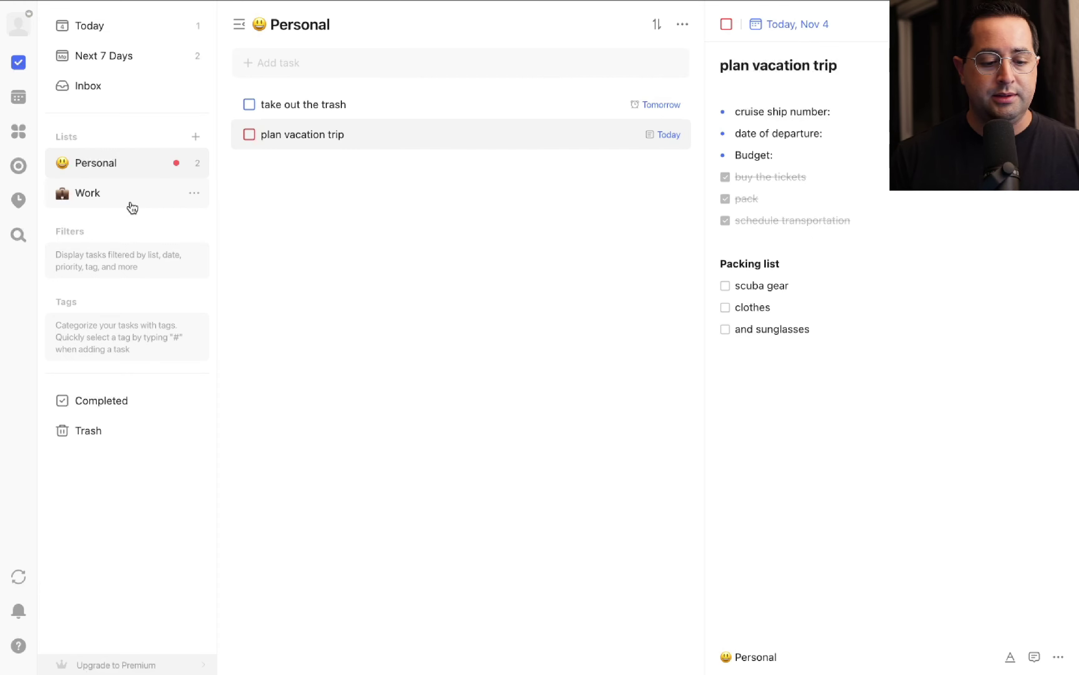
In the Work list, make finish a project for client 1 High priority and due today.
{"action": "left_click", "coordinate": [119, 208]}
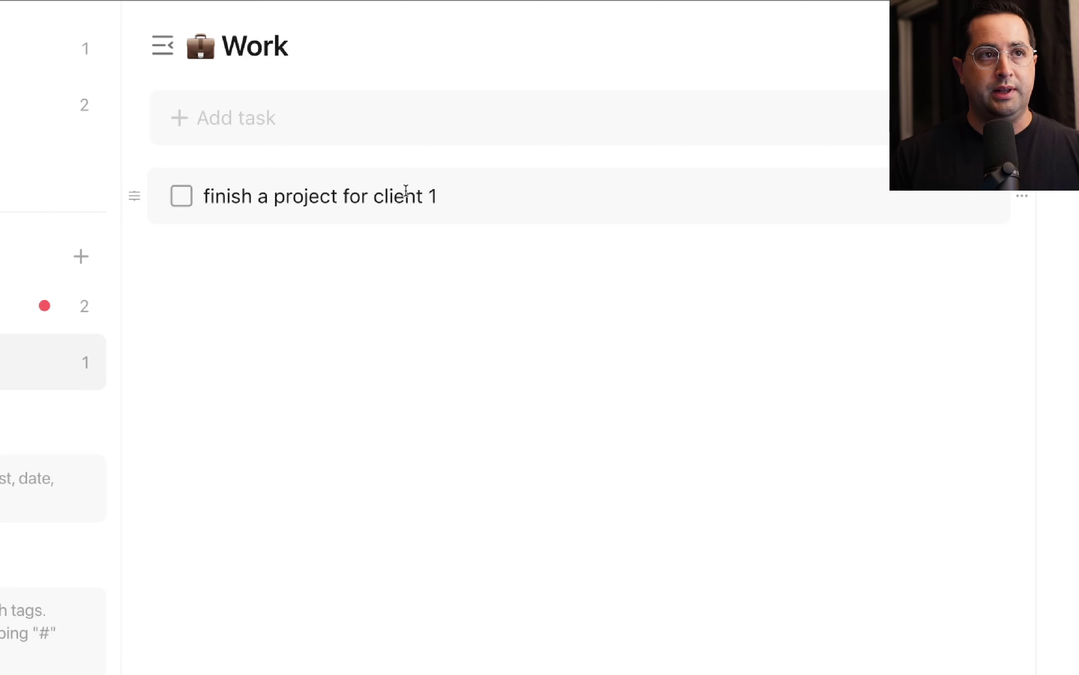
{"action": "left_click", "coordinate": [664, 197]}
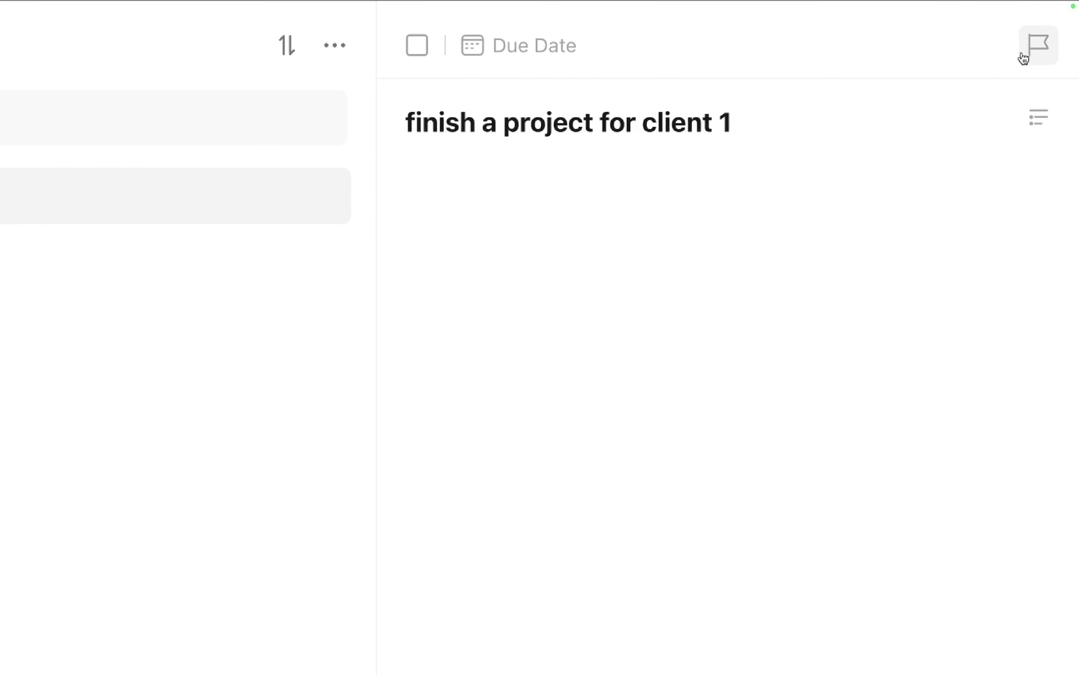
{"action": "left_click", "coordinate": [1034, 51]}
{"action": "left_click", "coordinate": [987, 101]}
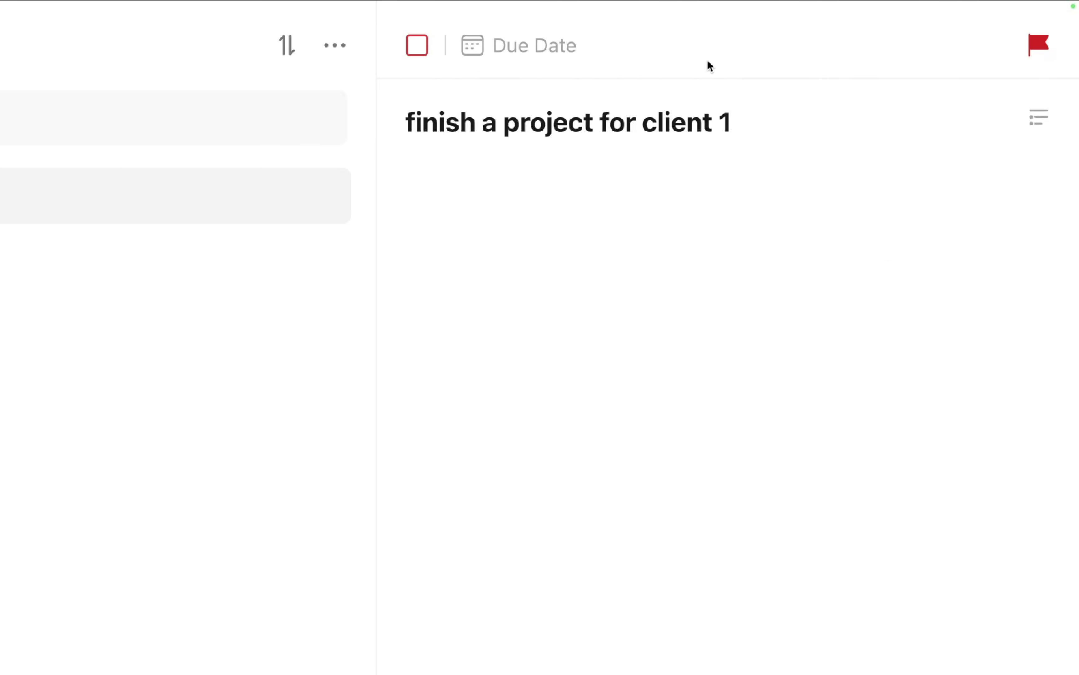
{"action": "left_click", "coordinate": [575, 57]}
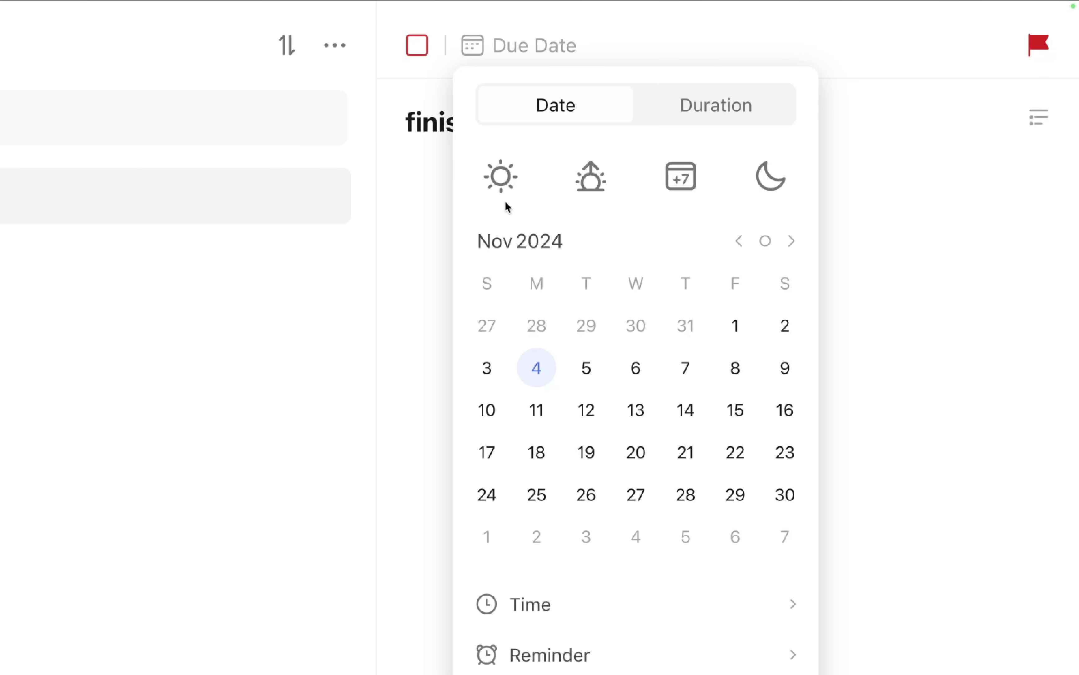
{"action": "left_click", "coordinate": [506, 184]}
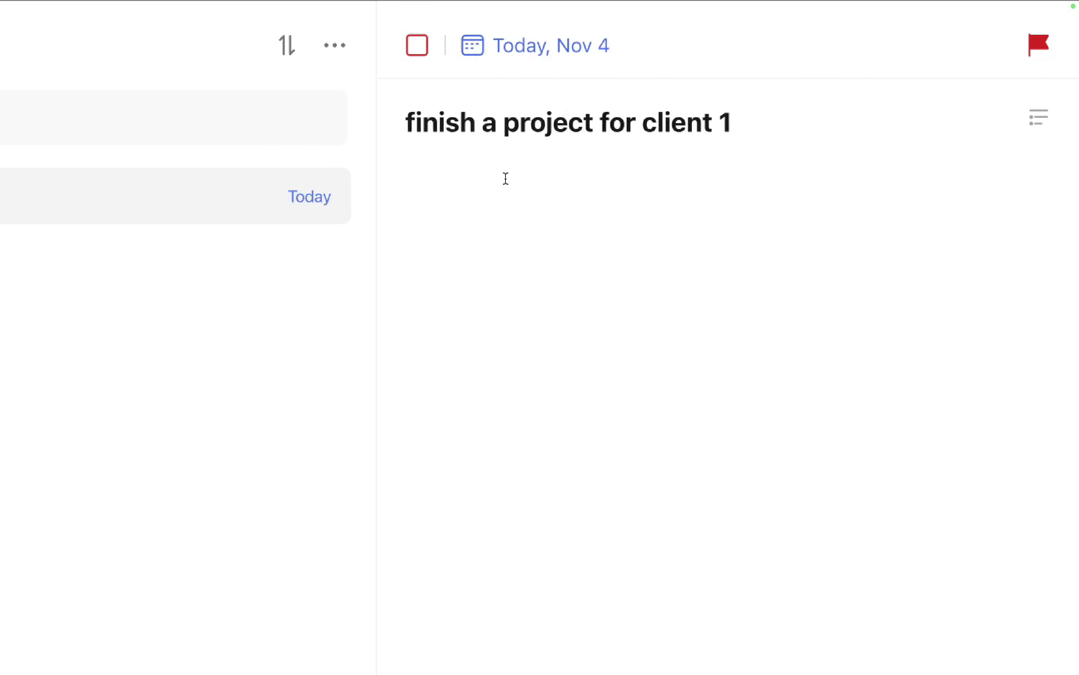
Add a checklist to its description: do first thing, do second thing, send to client.
{"action": "left_click", "coordinate": [565, 167]}
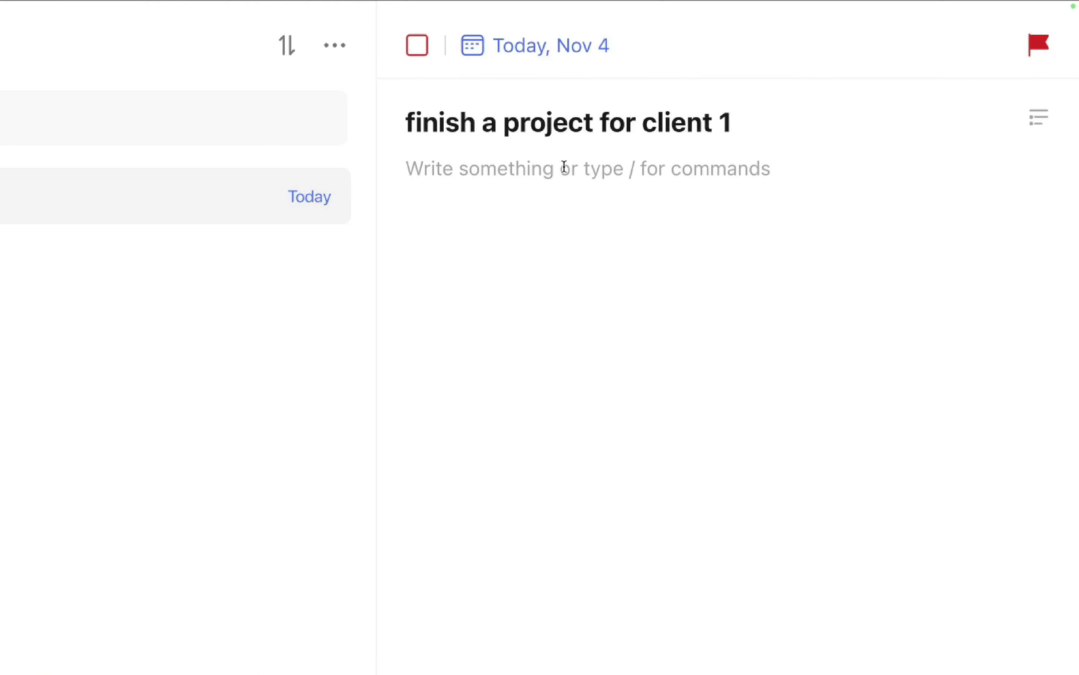
{"action": "type", "text": "/ch"}
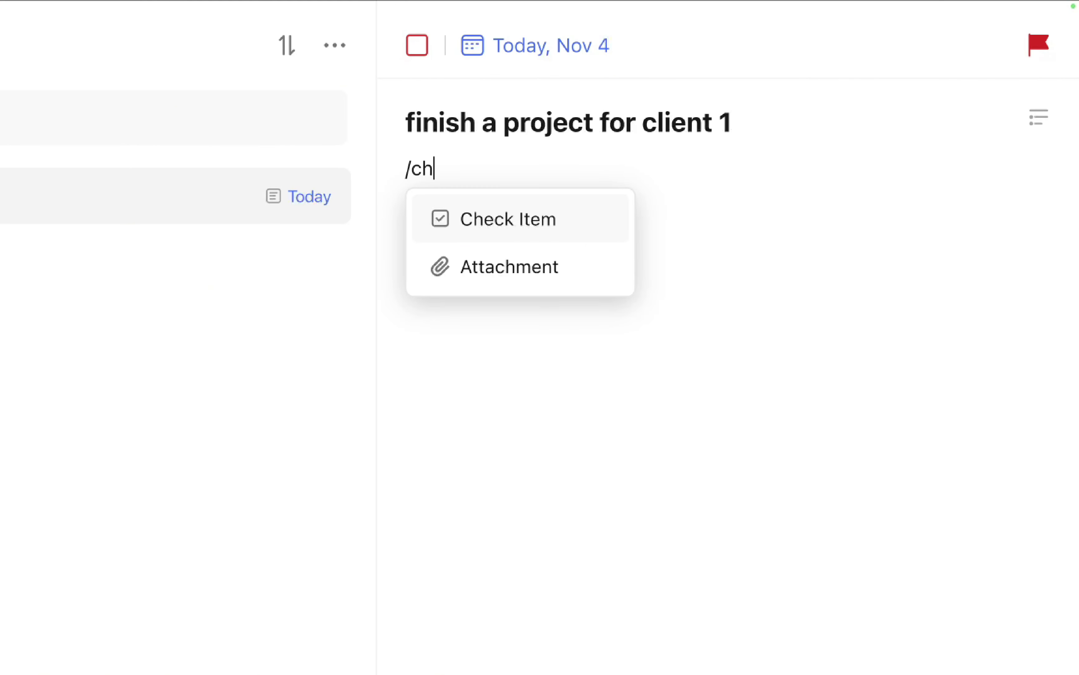
{"action": "key", "text": "Return"}
{"action": "type", "text": "do first thing"}
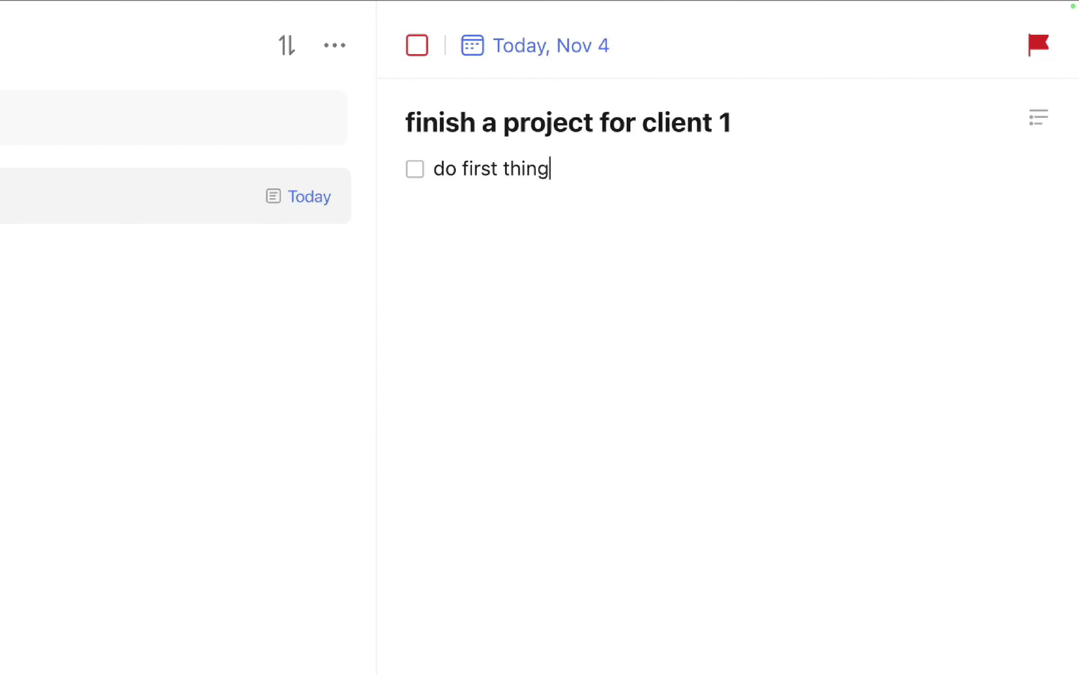
{"action": "key", "text": "Return"}
{"action": "type", "text": "do second thing"}
{"action": "key", "text": "Return"}
{"action": "type", "text": "s"}
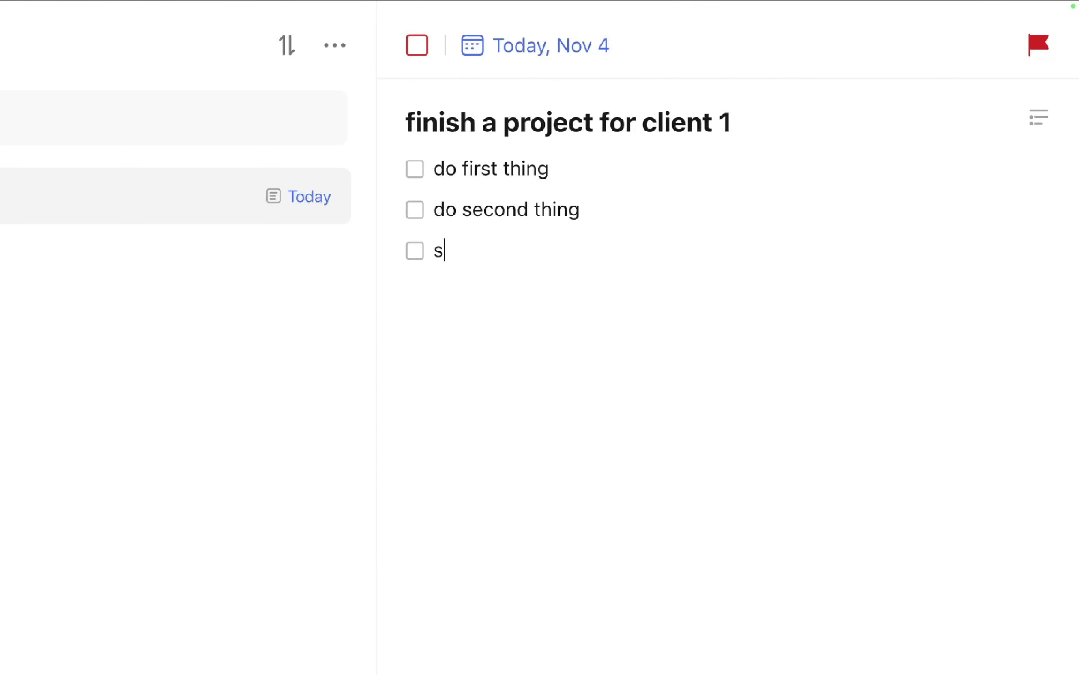
{"action": "type", "text": "end to client"}
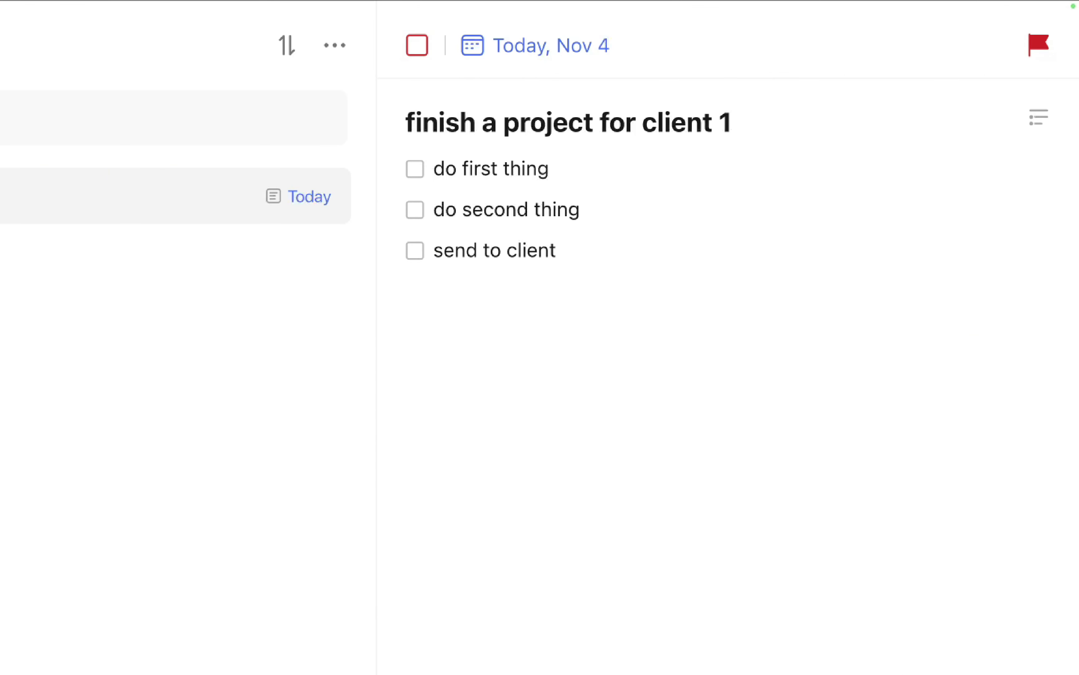
Add bullets above the checklist with the client's email, a $10K budget and the account number.
{"action": "left_click", "coordinate": [581, 160]}
{"action": "key", "text": "super+Left"}
{"action": "key", "text": "Return"}
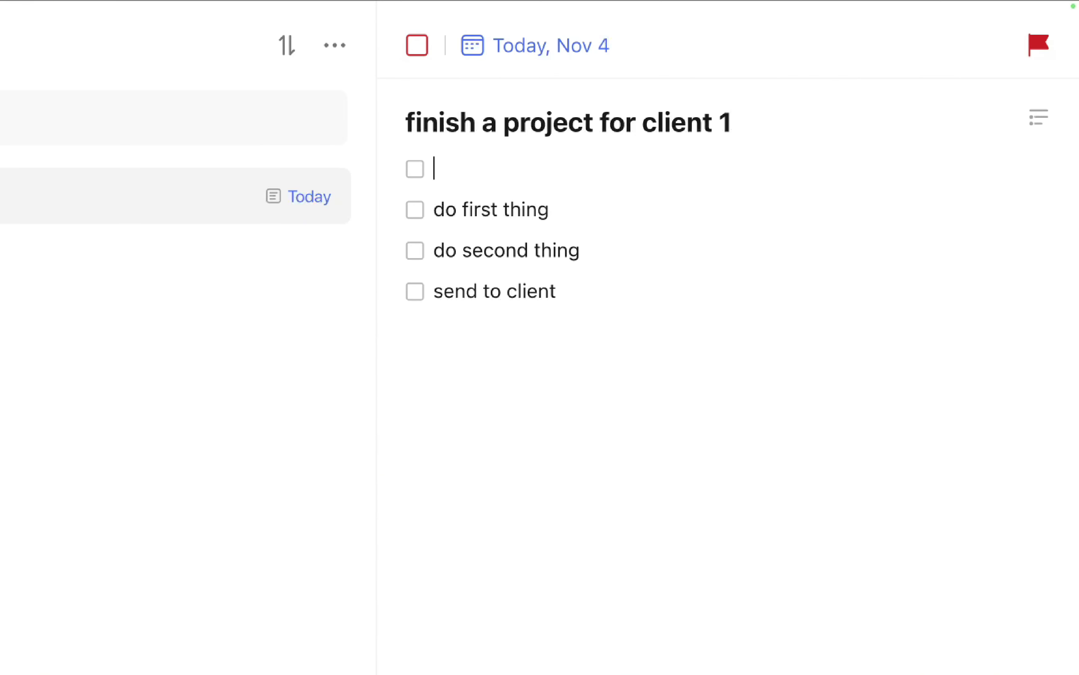
{"action": "key", "text": "BackSpace"}
{"action": "type", "text": "* "}
{"action": "type", "text": "Clients email "}
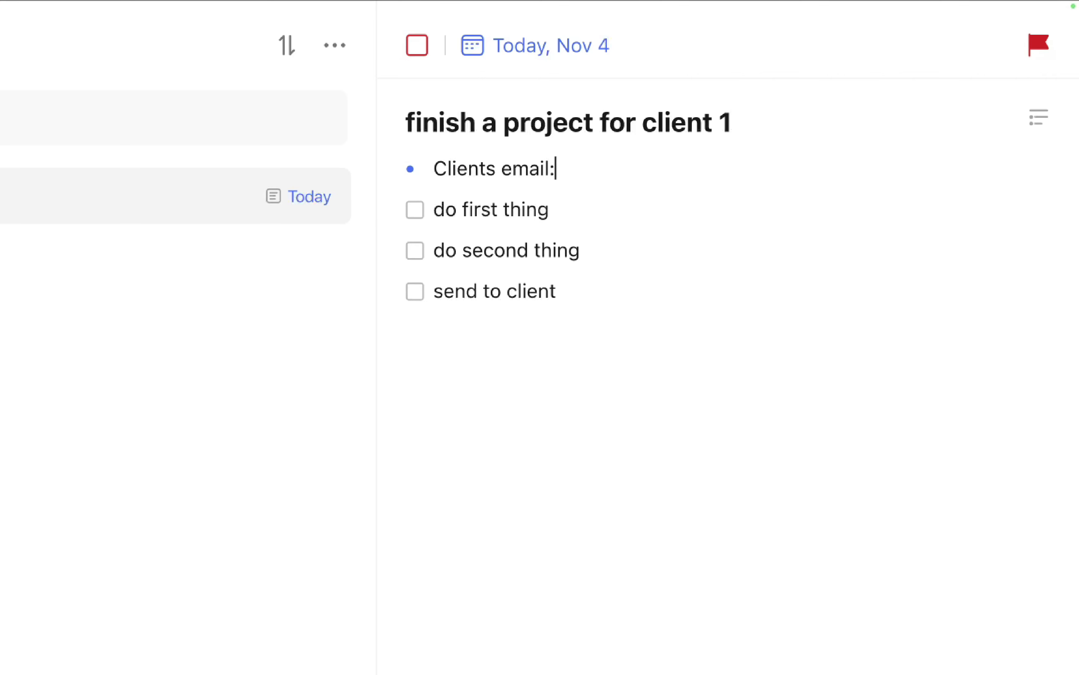
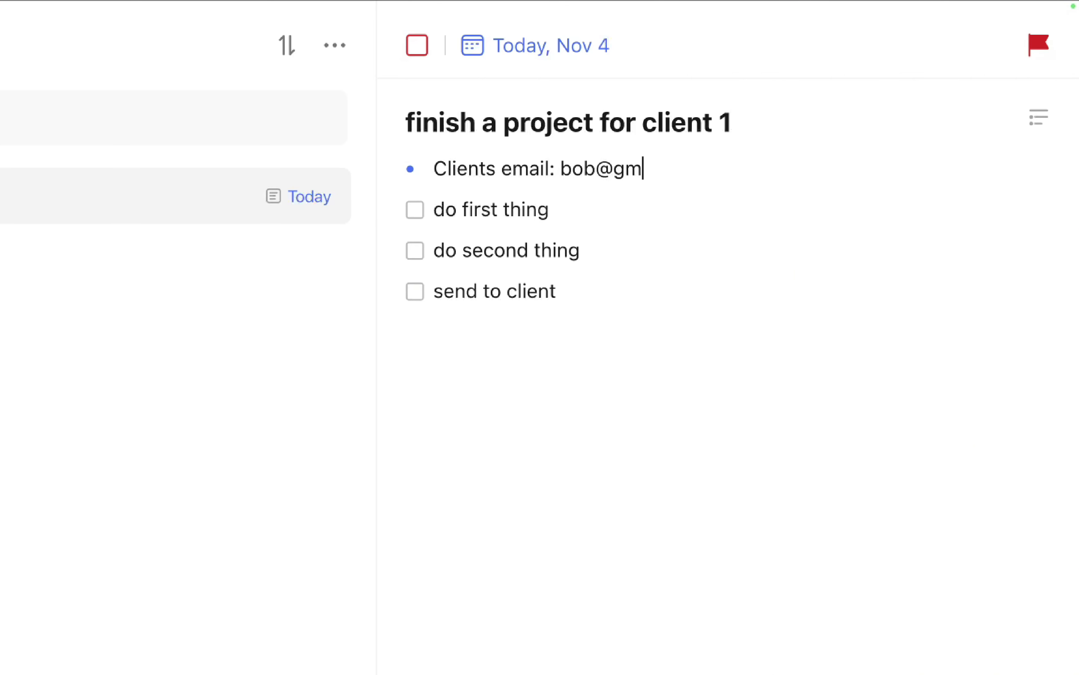
{"action": "key", "text": "Return"}
{"action": "type", "text": "Cli"}
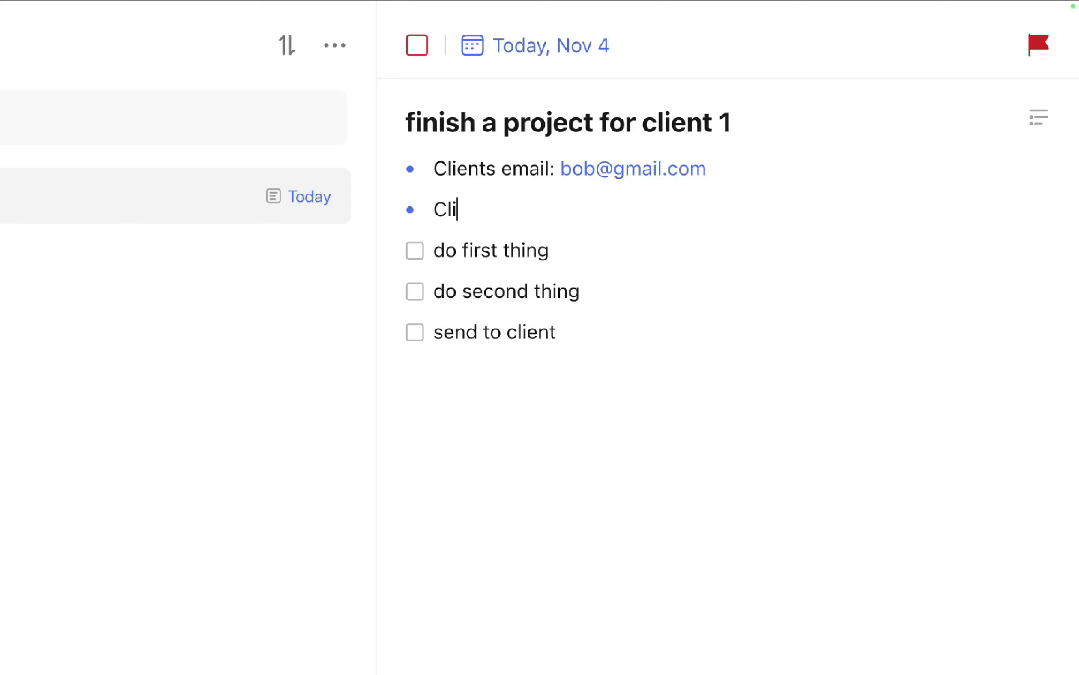
{"action": "type", "text": "ents budget is"}
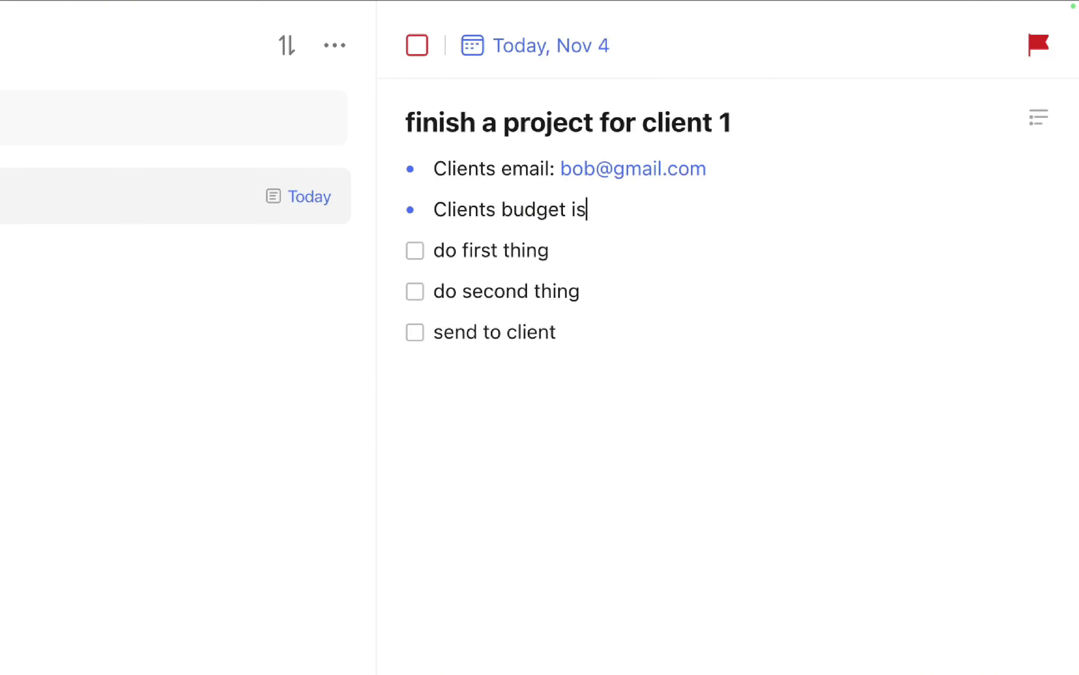
{"action": "type", "text": " $10K"}
{"action": "key", "text": "Return"}
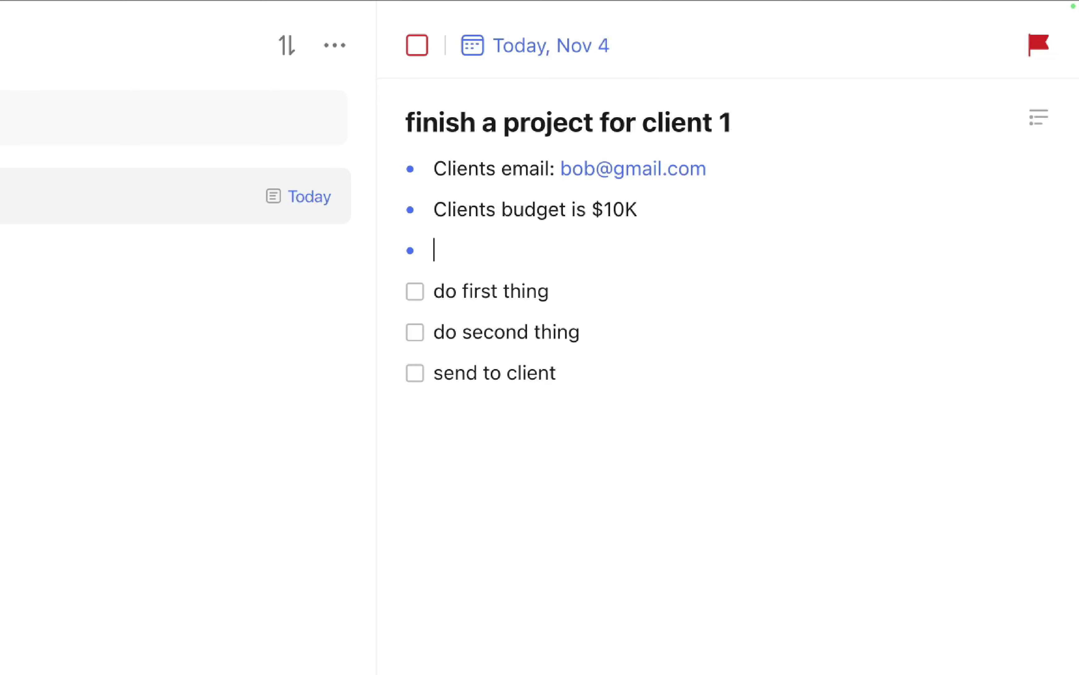
{"action": "type", "text": "Account num"}
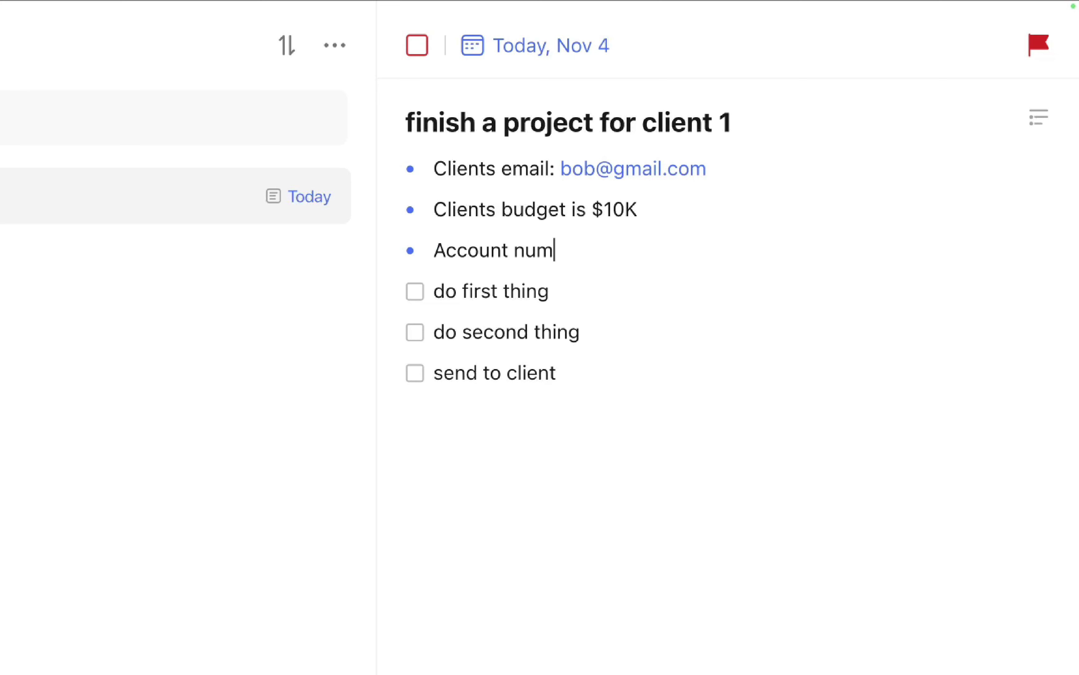
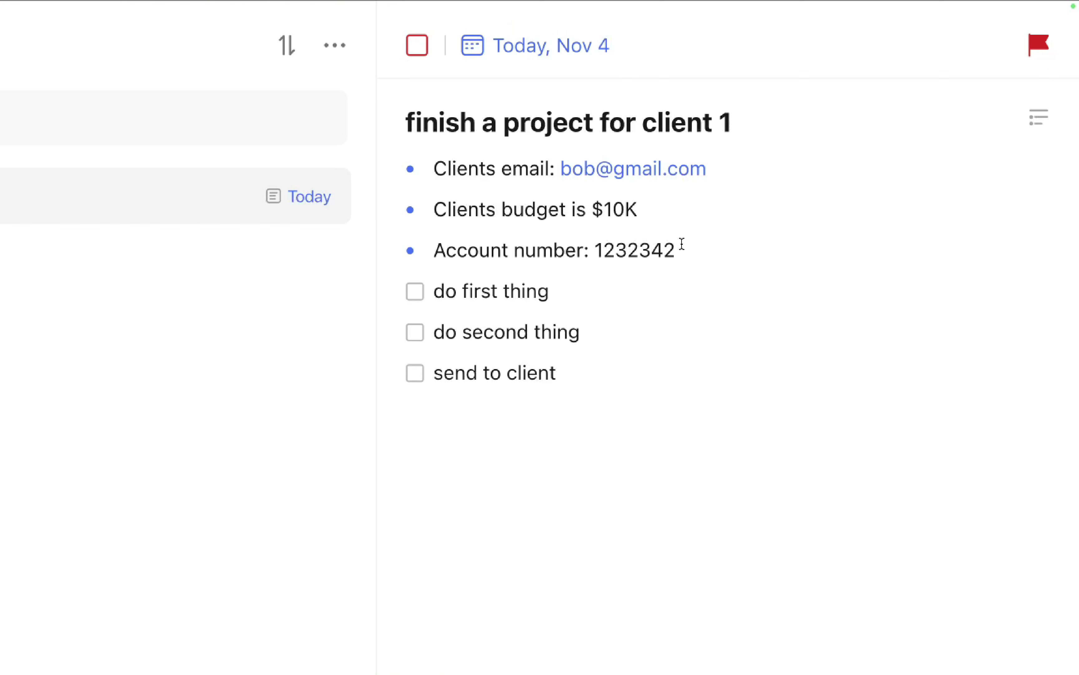
Check off do first thing, do second thing and send to client.
{"action": "left_click_drag", "start_coordinate": [680, 248], "coordinate": [439, 177]}
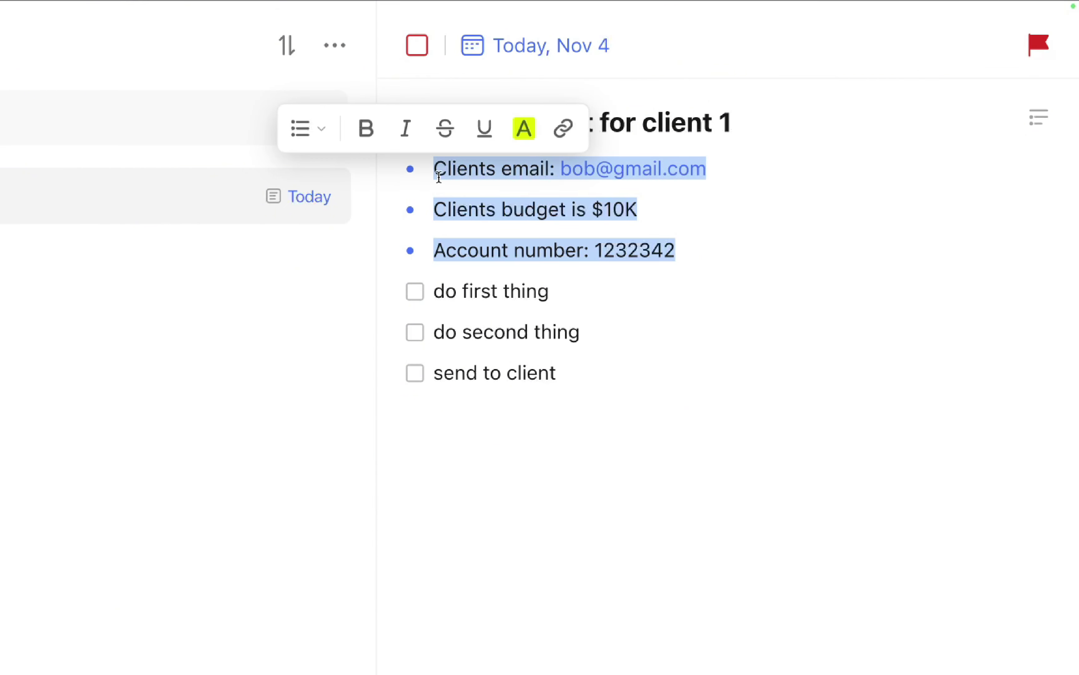
{"action": "left_click", "coordinate": [467, 296]}
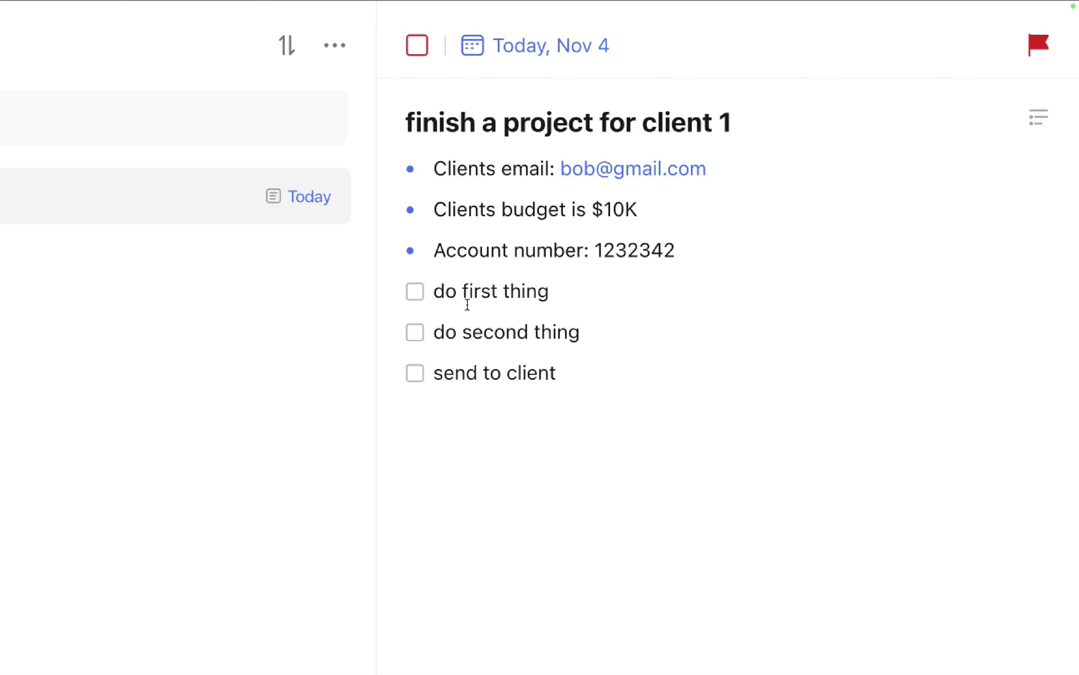
{"action": "left_click", "coordinate": [419, 295]}
{"action": "left_click", "coordinate": [419, 333]}
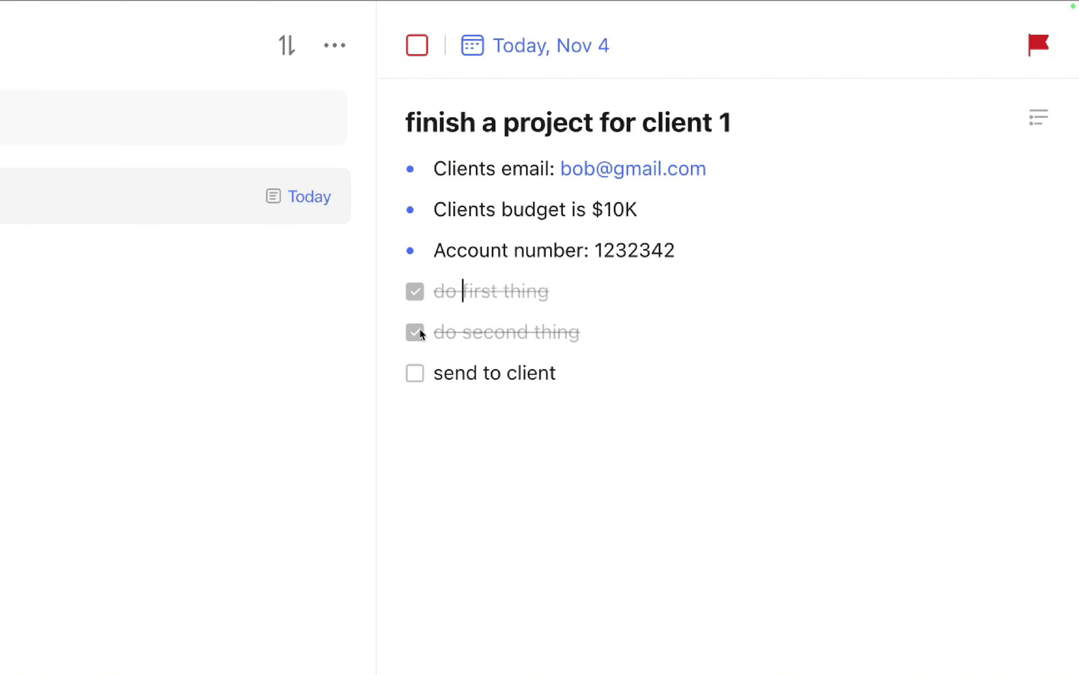
{"action": "left_click", "coordinate": [421, 378]}
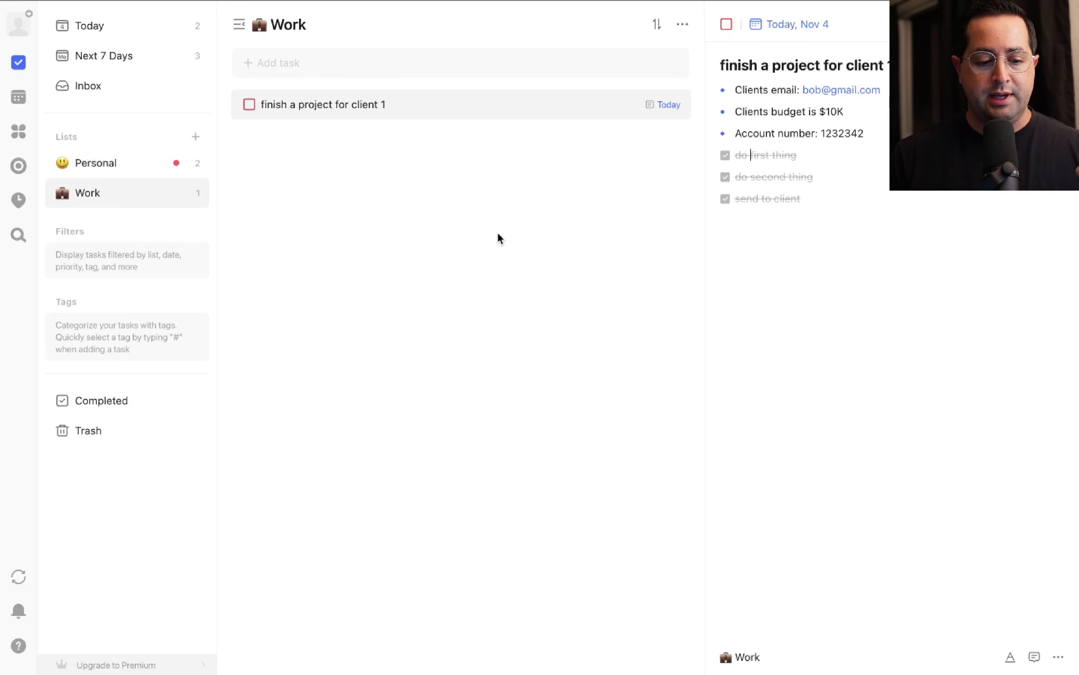
Open the Today view and sort its tasks by Priority.
{"action": "mouse_move", "coordinate": [189, 194]}
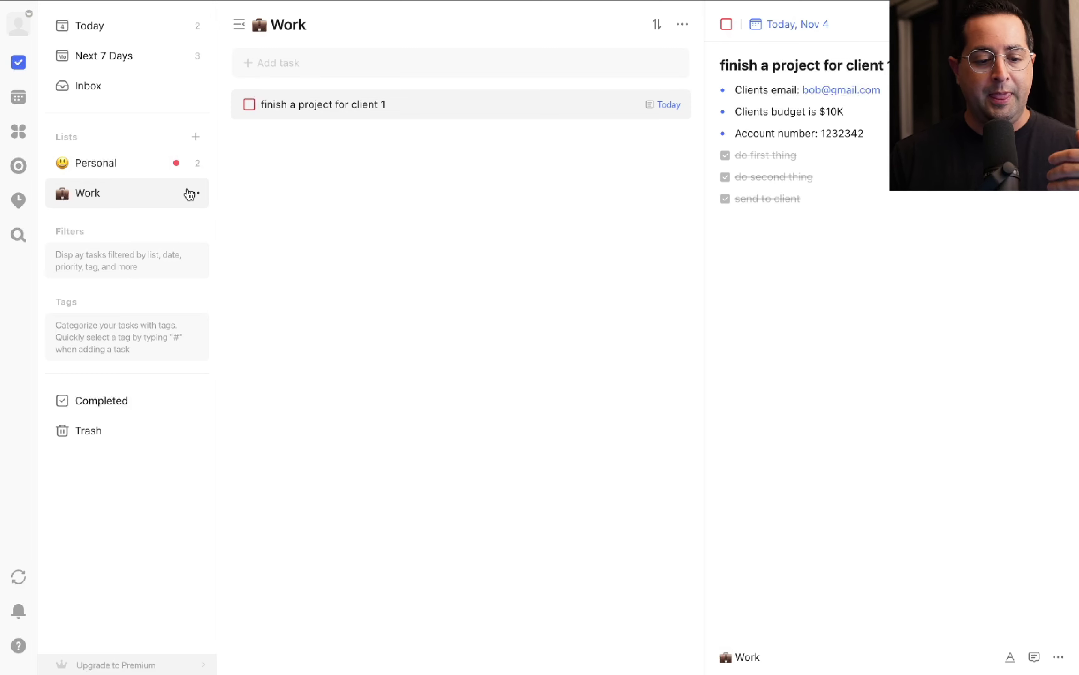
{"action": "left_click", "coordinate": [87, 35]}
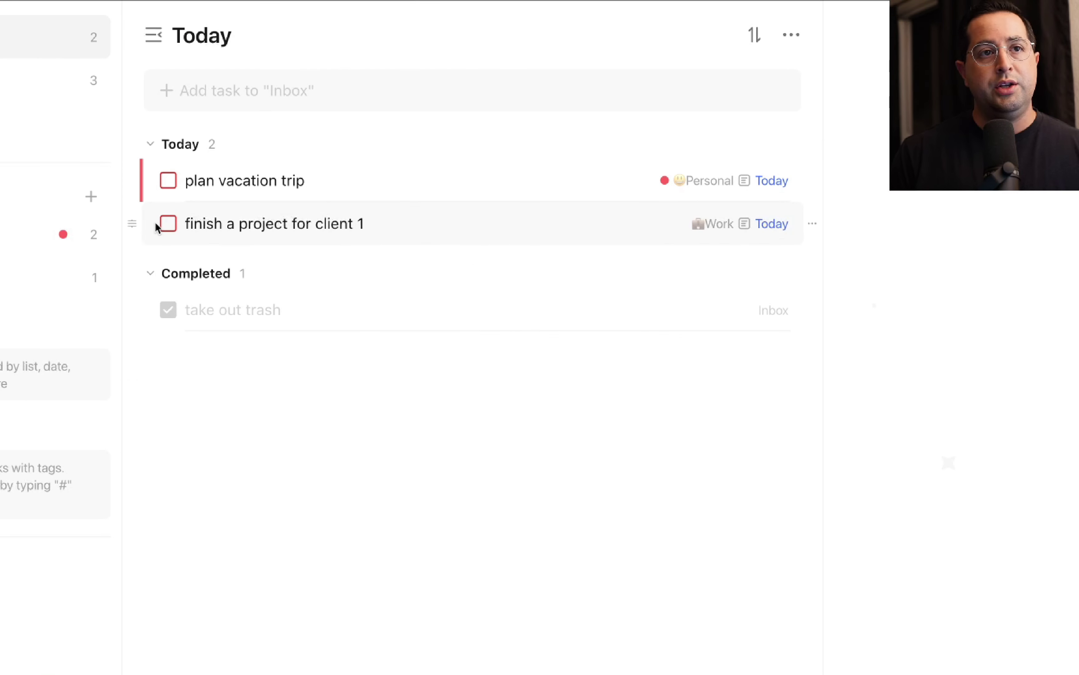
{"action": "left_click", "coordinate": [758, 41]}
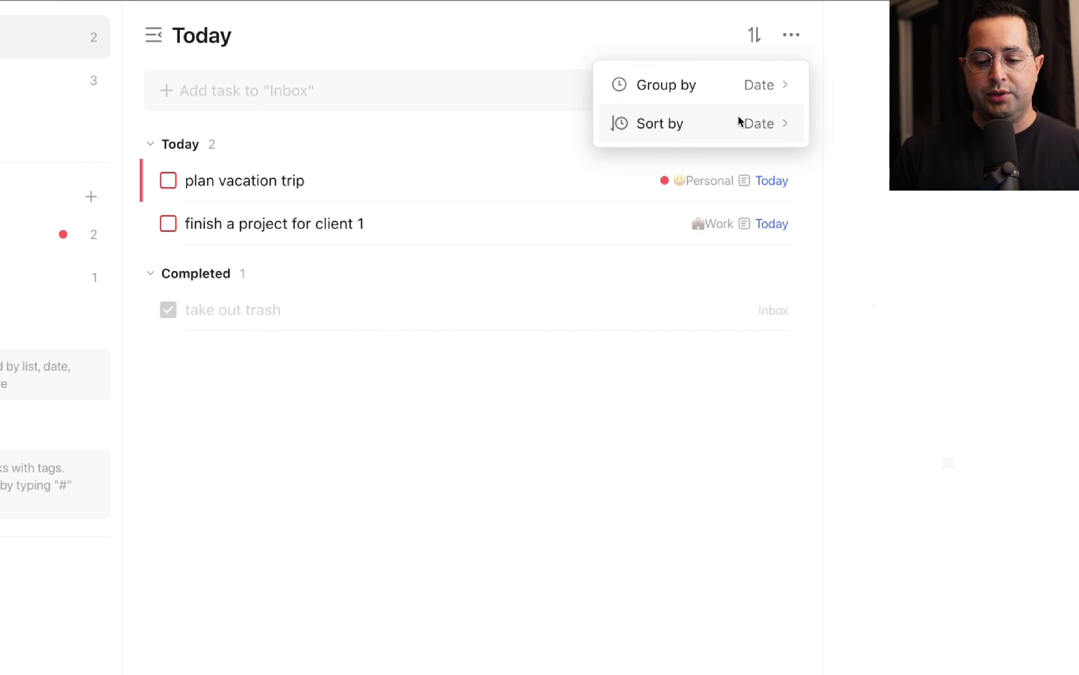
{"action": "left_click", "coordinate": [733, 125]}
{"action": "left_click", "coordinate": [684, 288]}
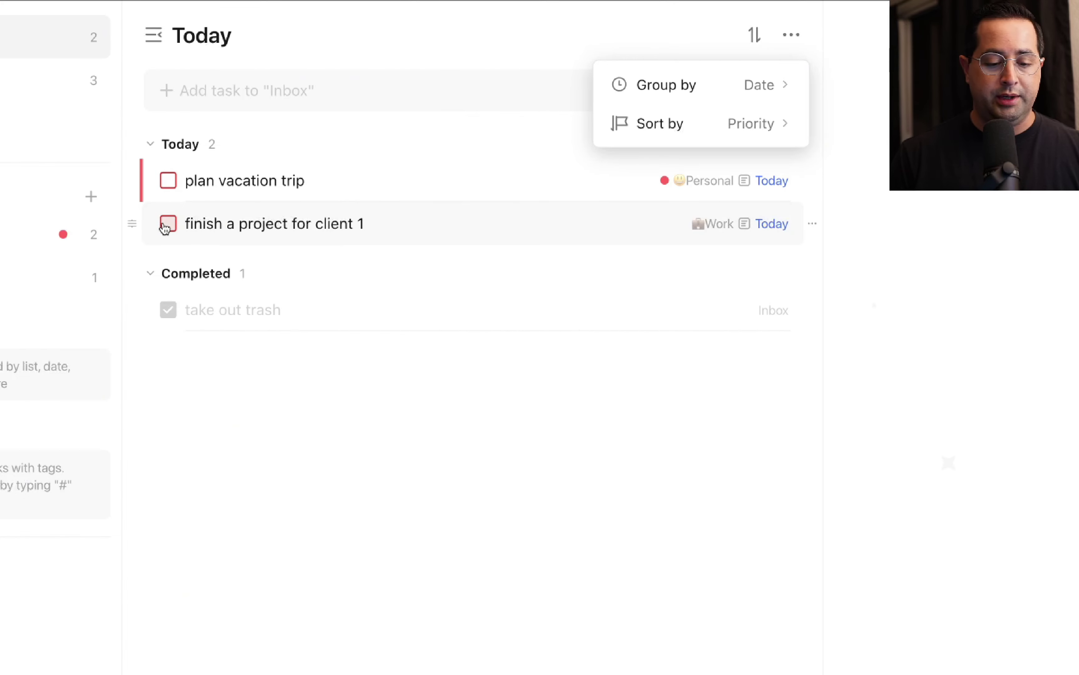
{"action": "left_click", "coordinate": [353, 224]}
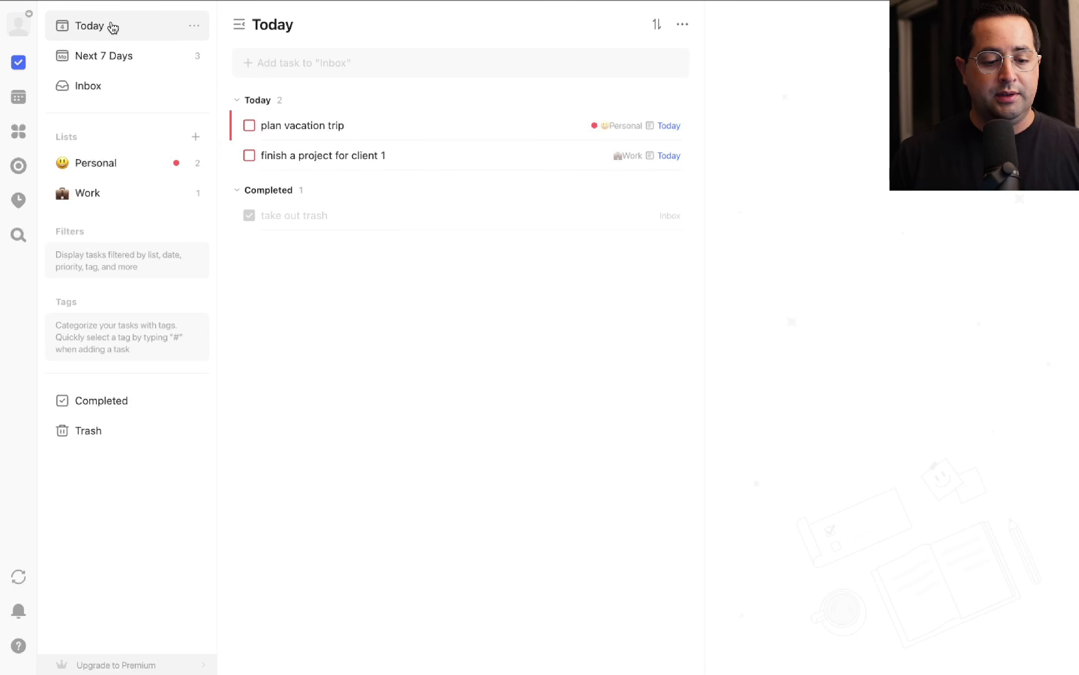
Review the Next 7 Days tasks, then switch to the November 2024 calendar month view.
{"action": "left_click", "coordinate": [115, 64]}
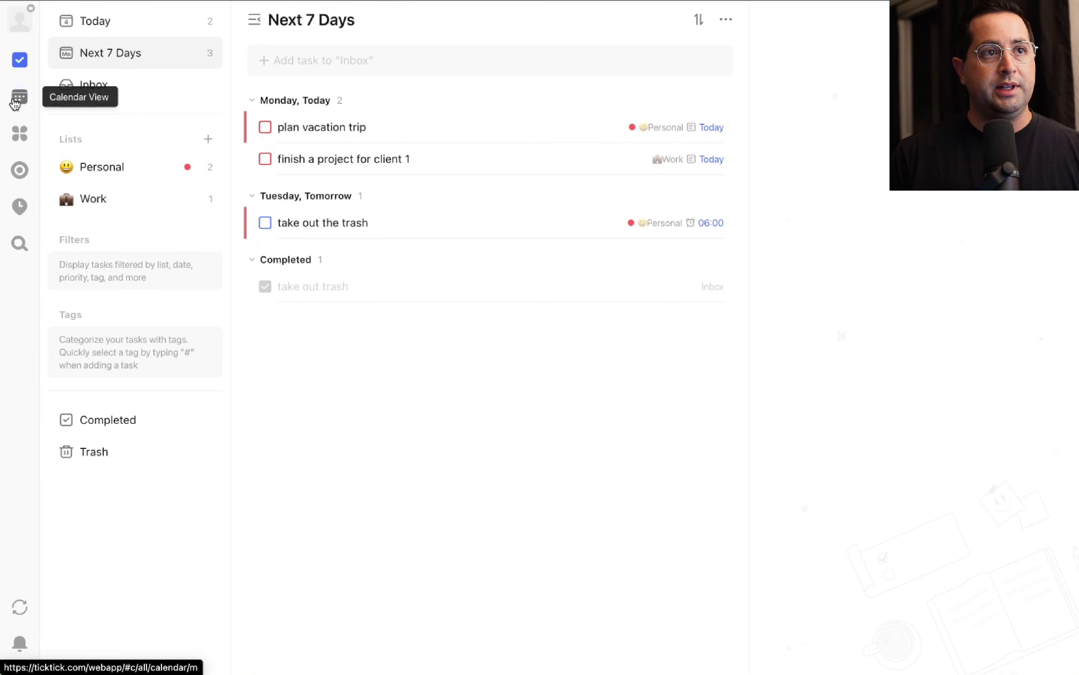
{"action": "left_click", "coordinate": [22, 103]}
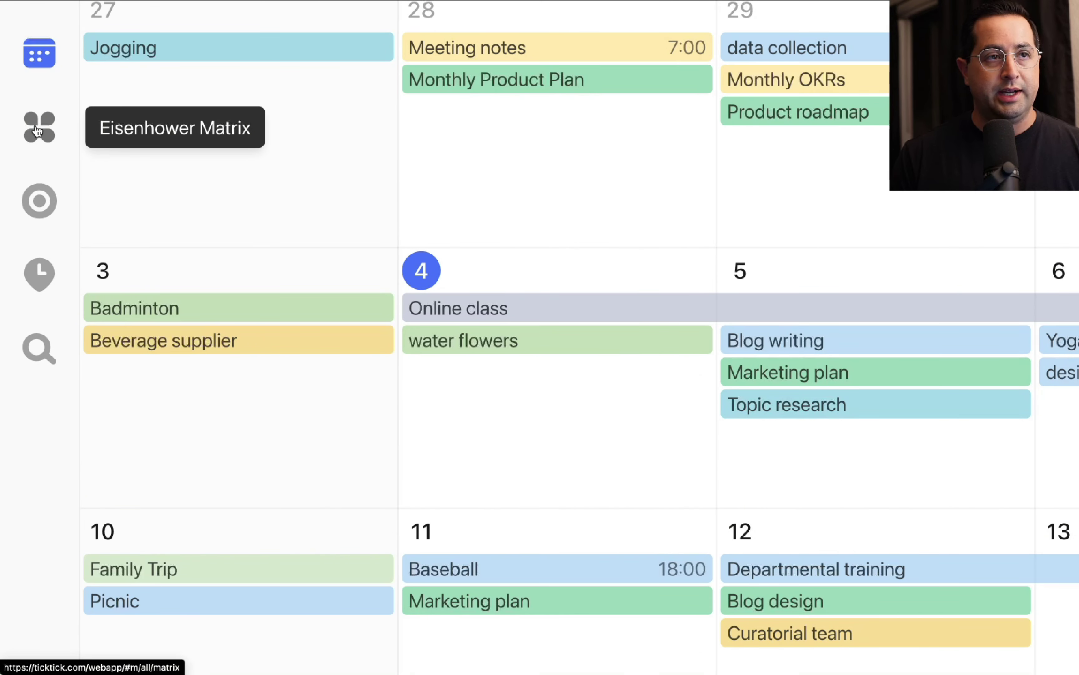
In the Eisenhower Matrix, move take out the trash to Not Urgent & Important, then back to Urgent & Unimportant.
{"action": "left_click", "coordinate": [37, 131]}
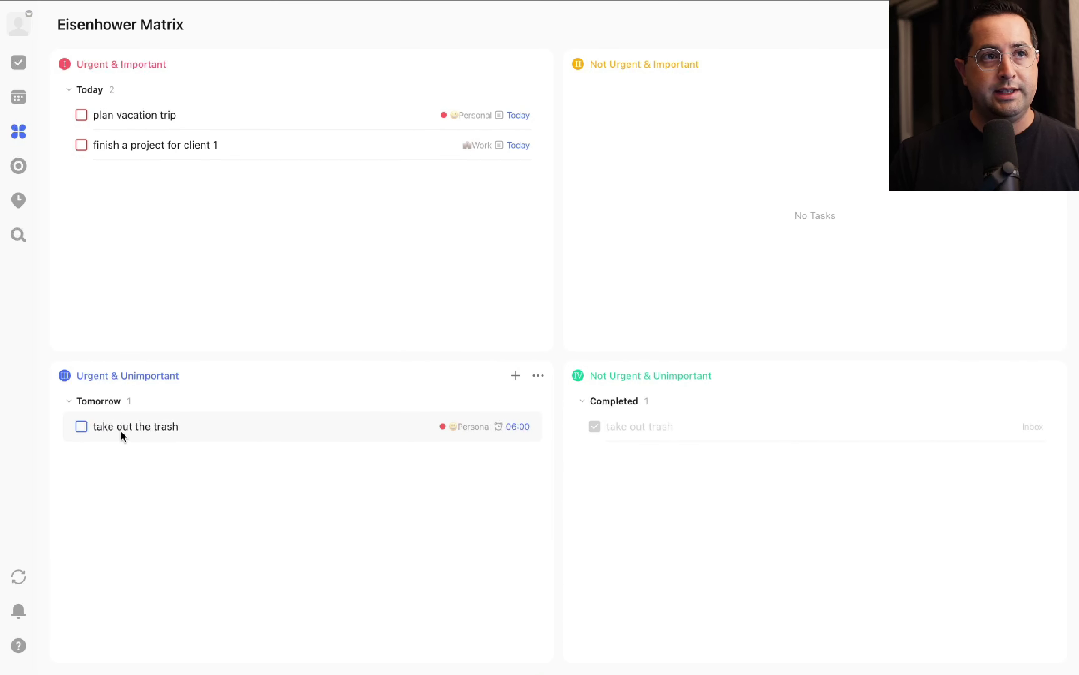
{"action": "left_click_drag", "start_coordinate": [122, 433], "coordinate": [673, 268]}
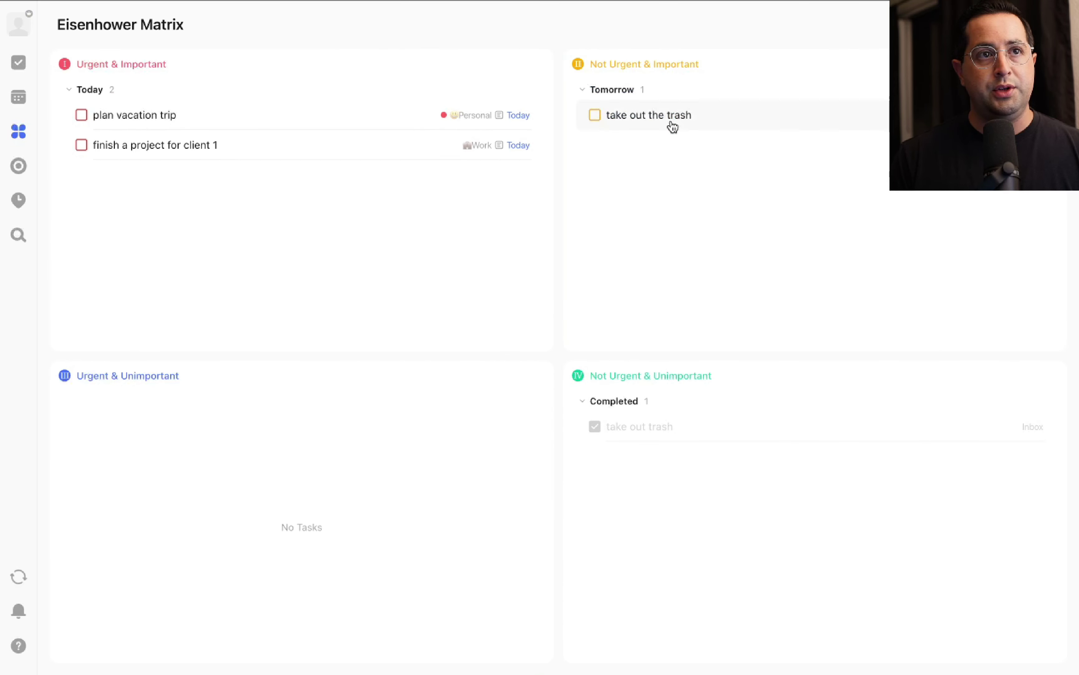
{"action": "left_click_drag", "start_coordinate": [672, 125], "coordinate": [359, 435]}
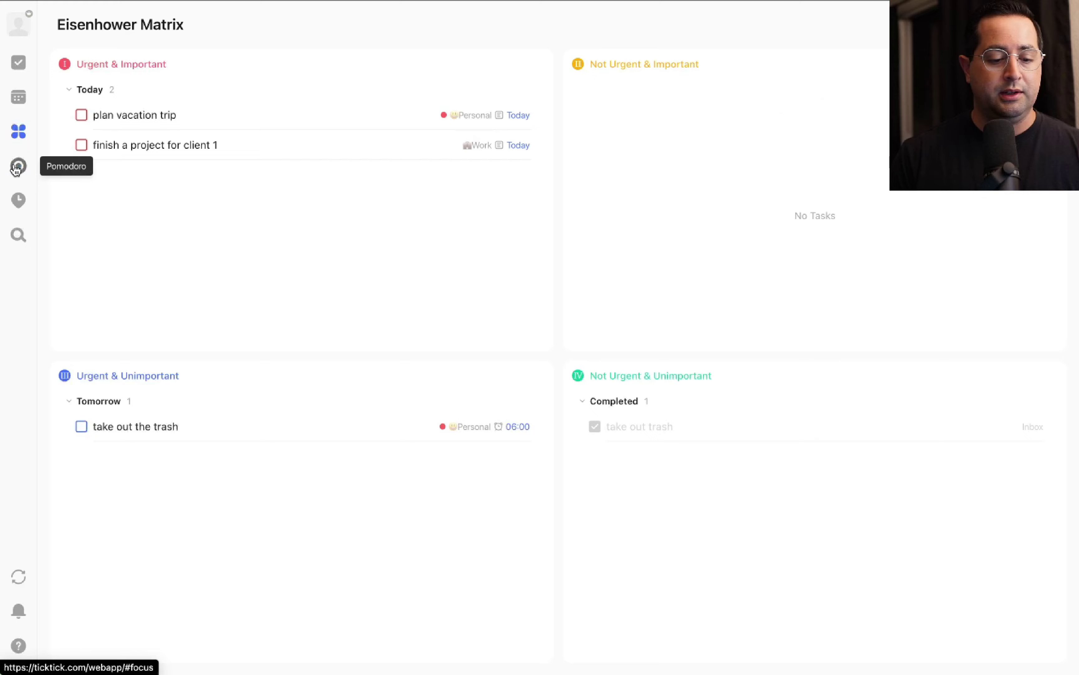
Set the Pomodoro focus length to 90 minutes, then switch the timer to stopwatch mode.
{"action": "left_click", "coordinate": [54, 173]}
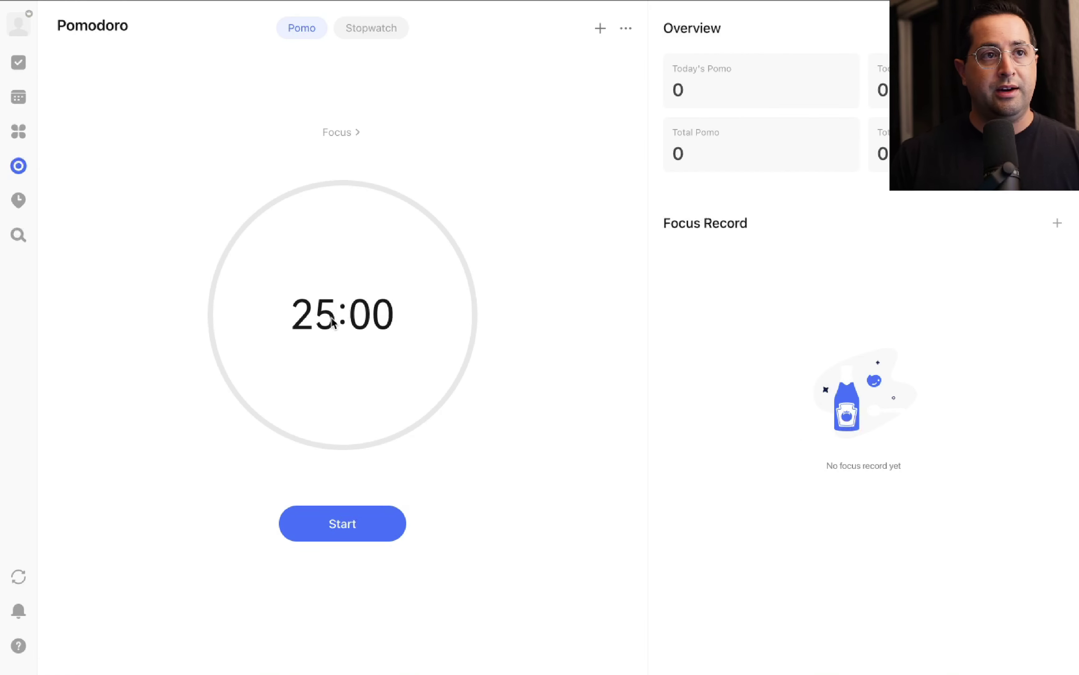
{"action": "left_click", "coordinate": [332, 316]}
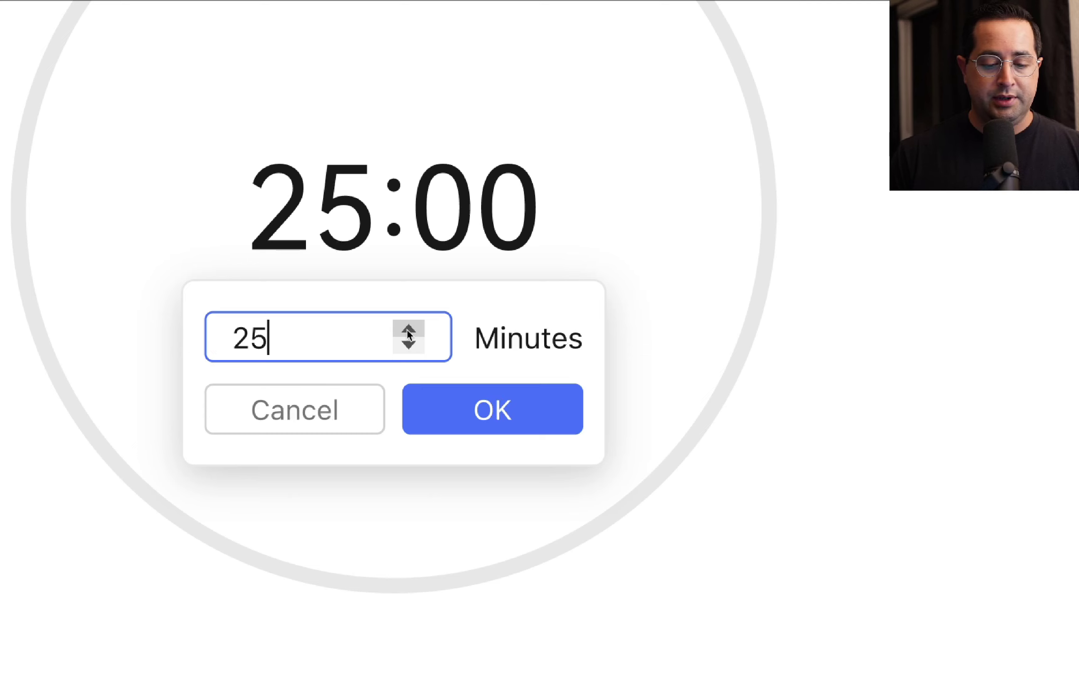
{"action": "left_click", "coordinate": [408, 329]}
{"action": "left_click", "coordinate": [408, 329]}
{"action": "left_click", "coordinate": [408, 329]}
{"action": "left_click", "coordinate": [409, 329]}
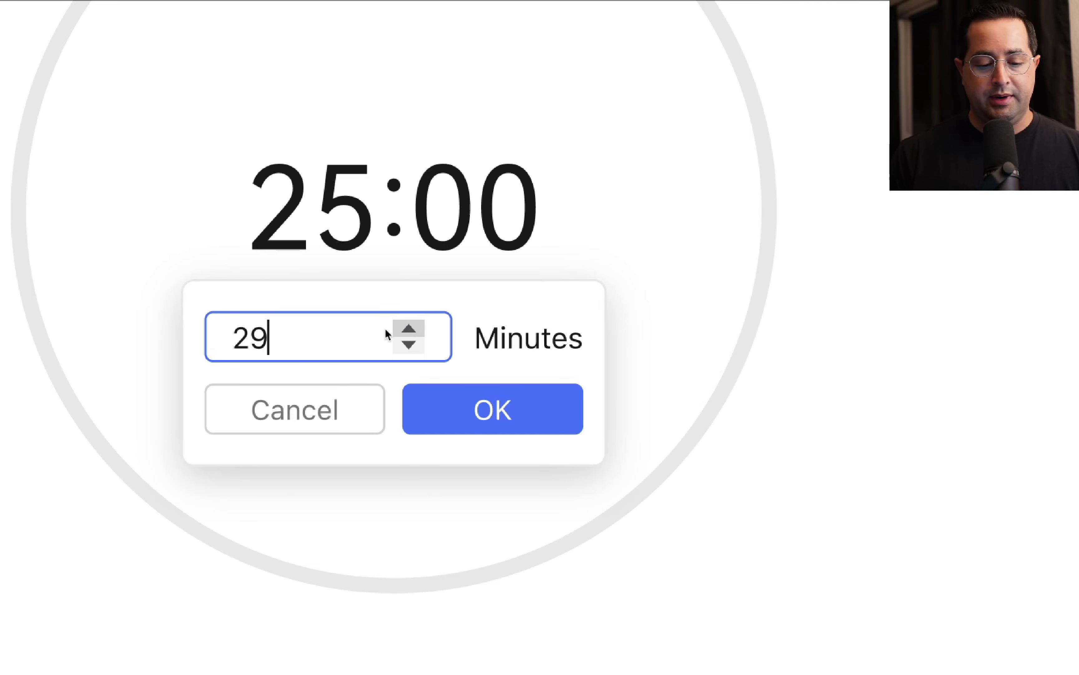
{"action": "double_click", "coordinate": [318, 335]}
{"action": "type", "text": "90"}
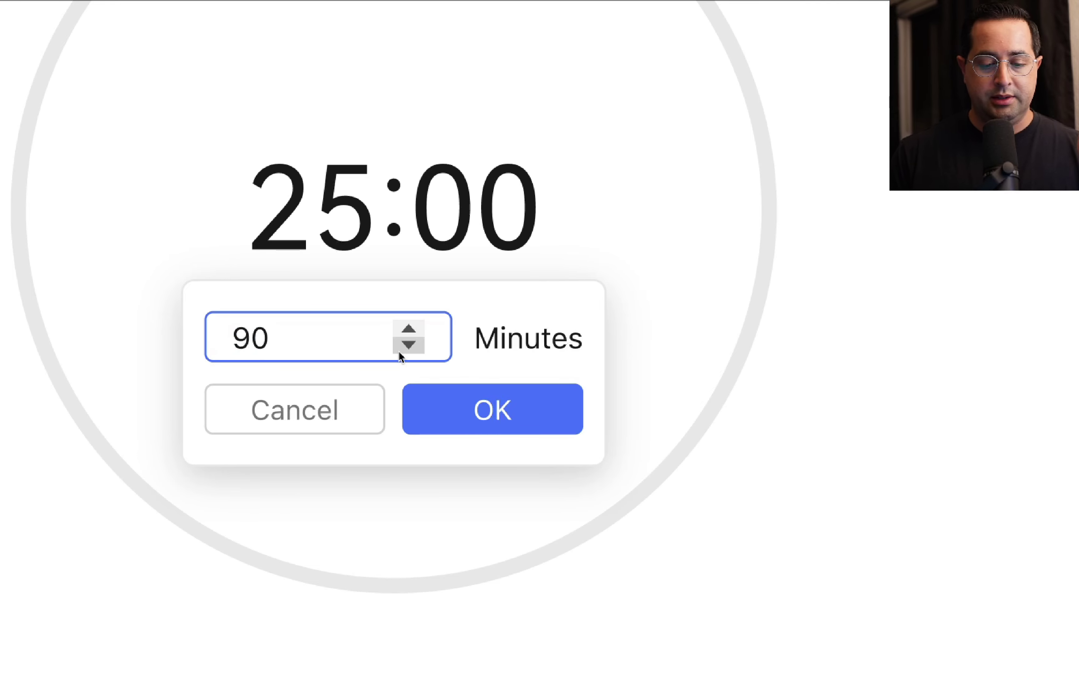
{"action": "left_click", "coordinate": [453, 401]}
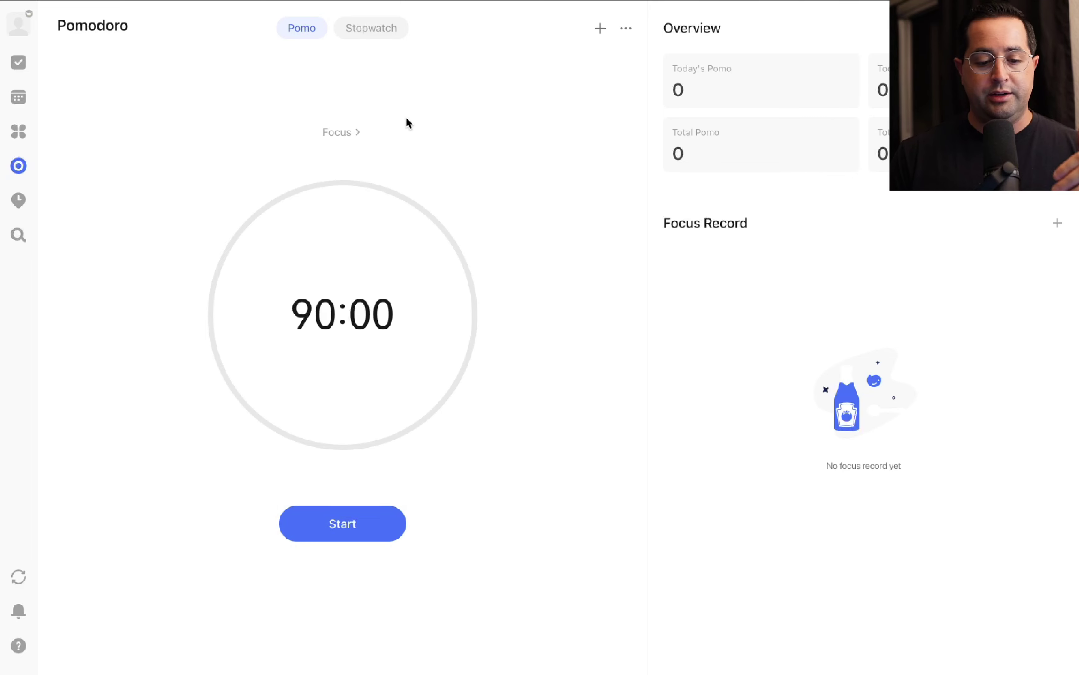
{"action": "left_click", "coordinate": [366, 27]}
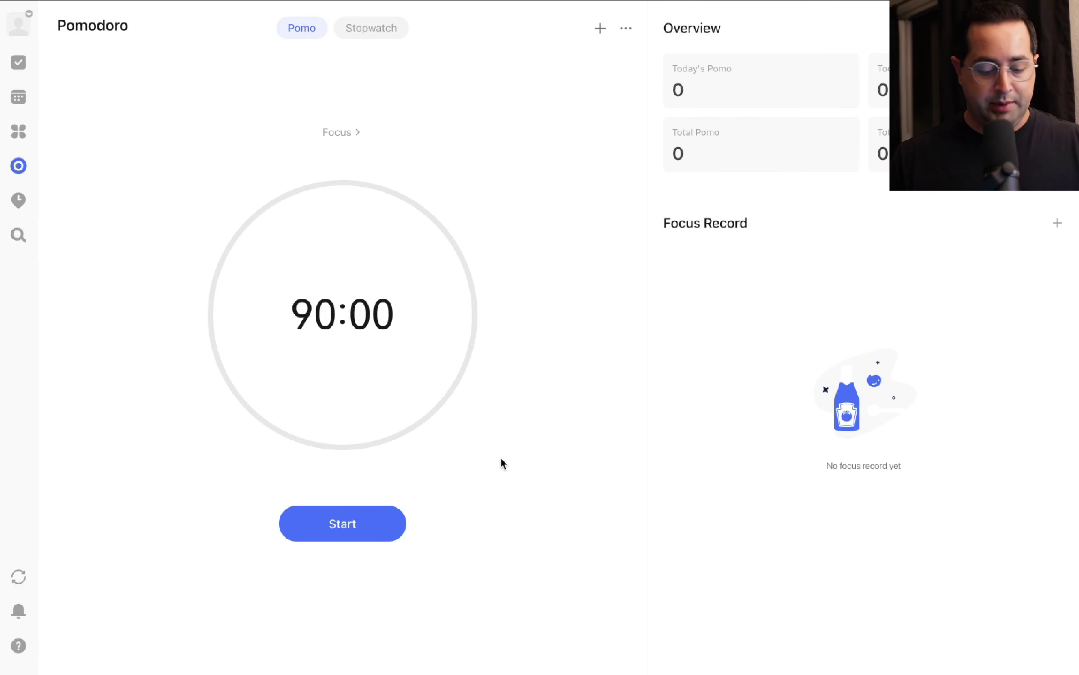
Search tasks for 'vaca' and open the plan vacation trip result.
{"action": "key", "text": "super+k"}
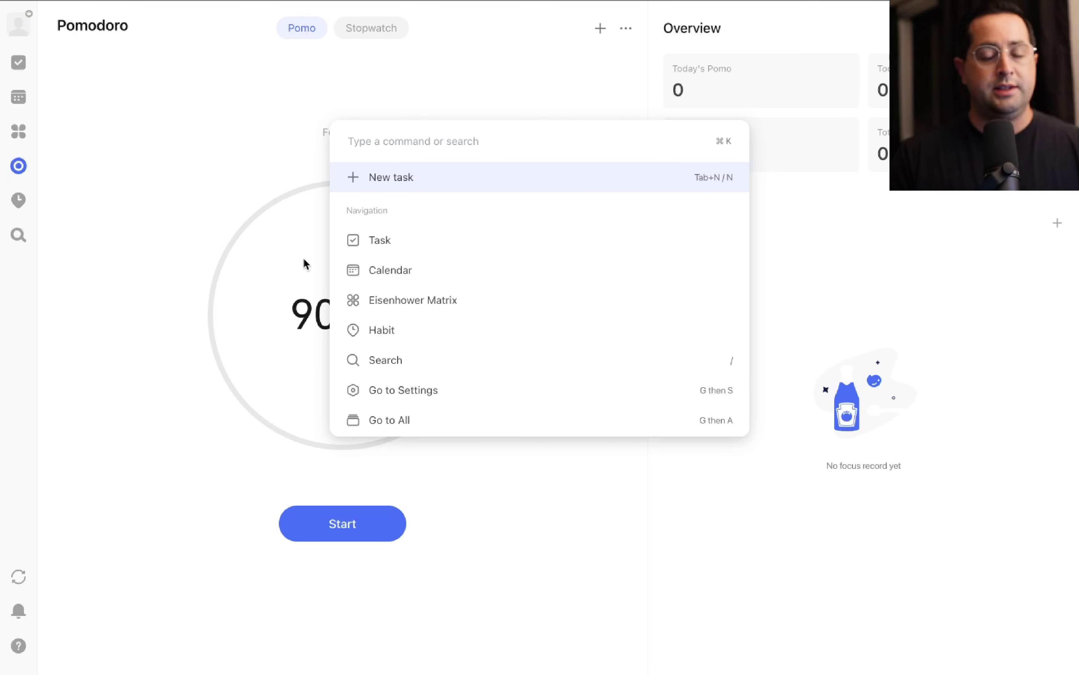
{"action": "type", "text": "vacation"}
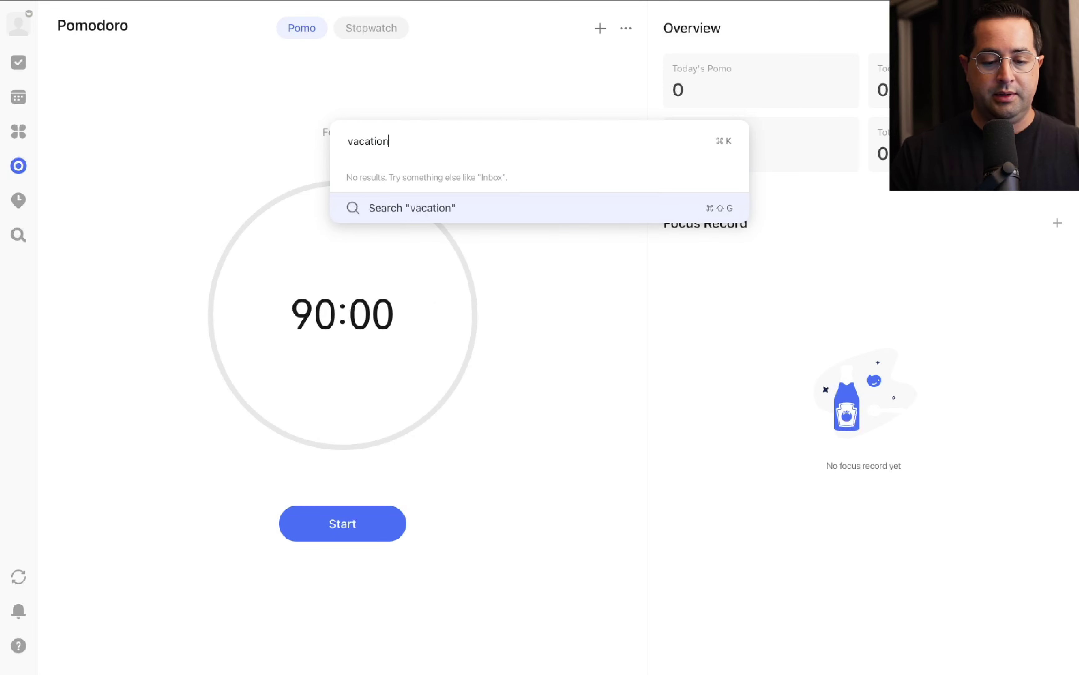
{"action": "key", "text": "Return"}
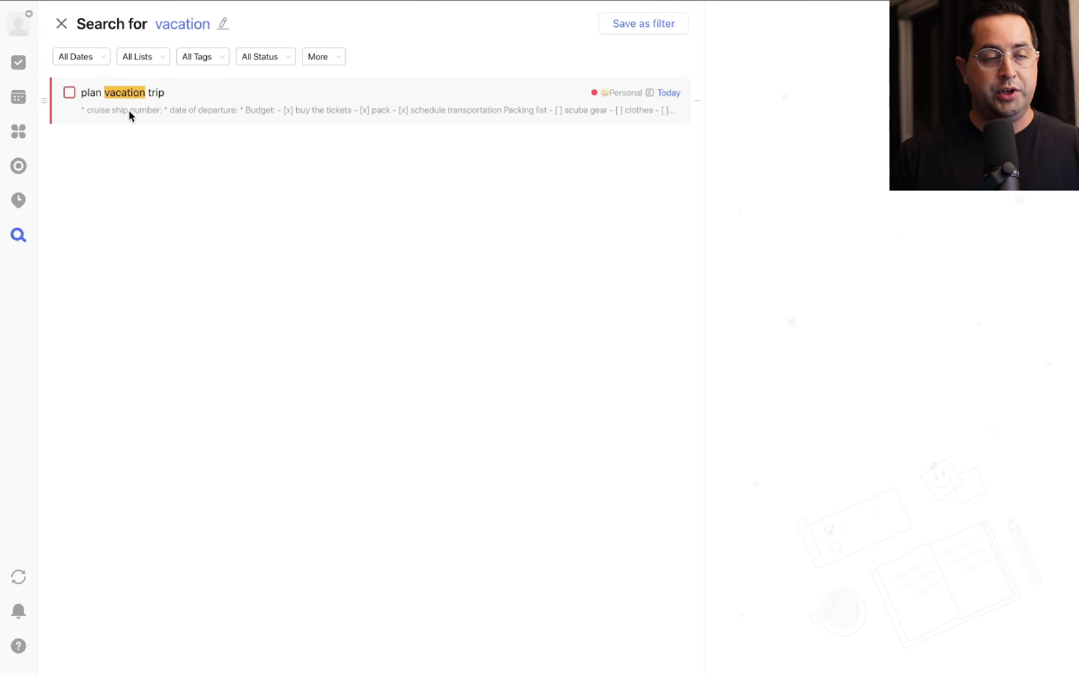
{"action": "left_click", "coordinate": [132, 112]}
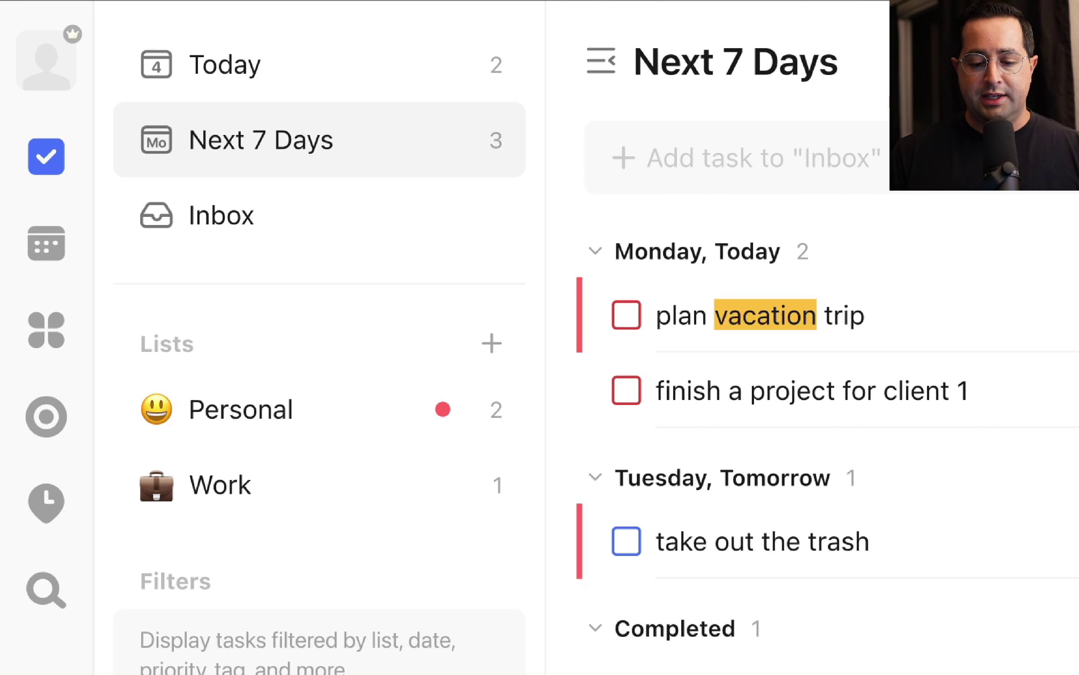
Complete plan vacation trip and finish a project for client 1.
{"action": "left_click", "coordinate": [627, 315]}
{"action": "left_click", "coordinate": [729, 339]}
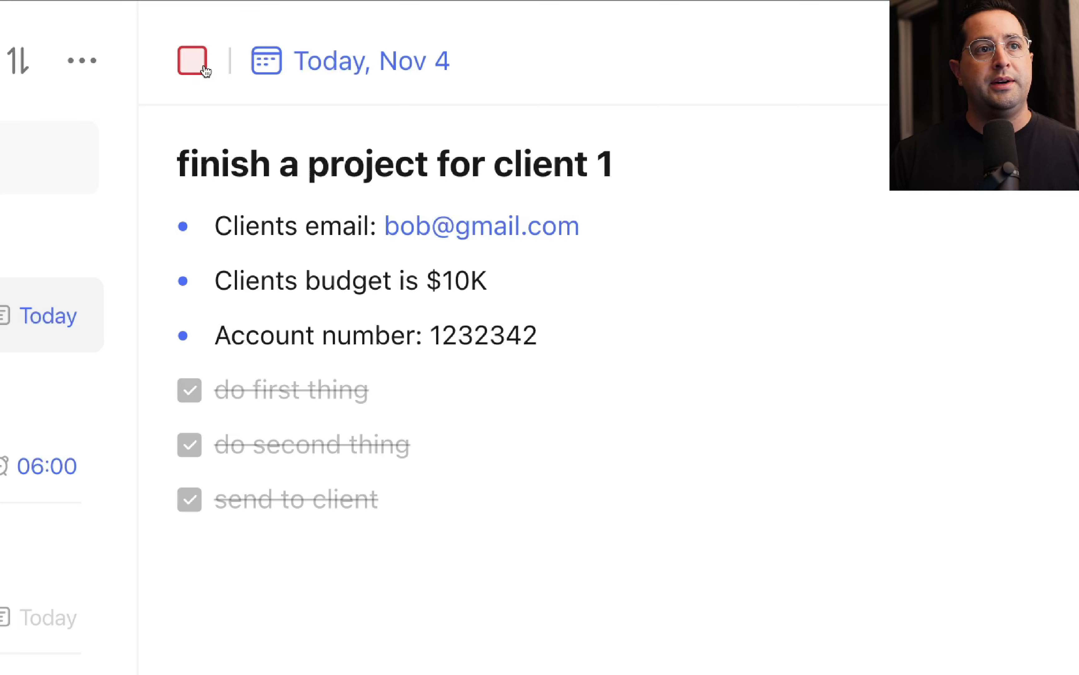
{"action": "left_click", "coordinate": [192, 61]}
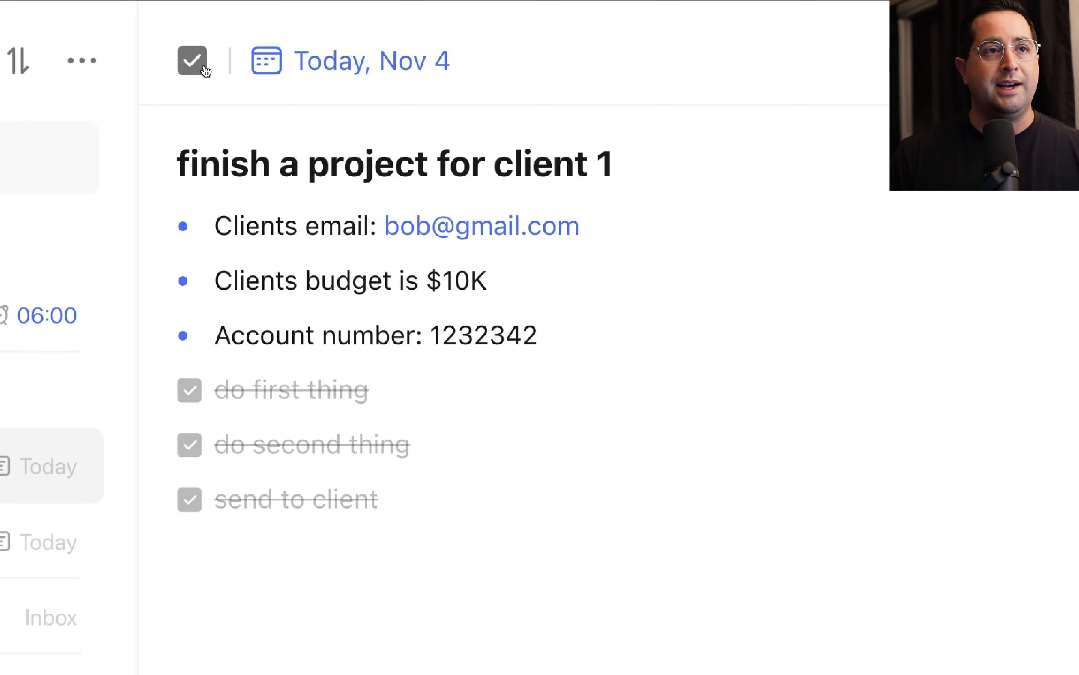